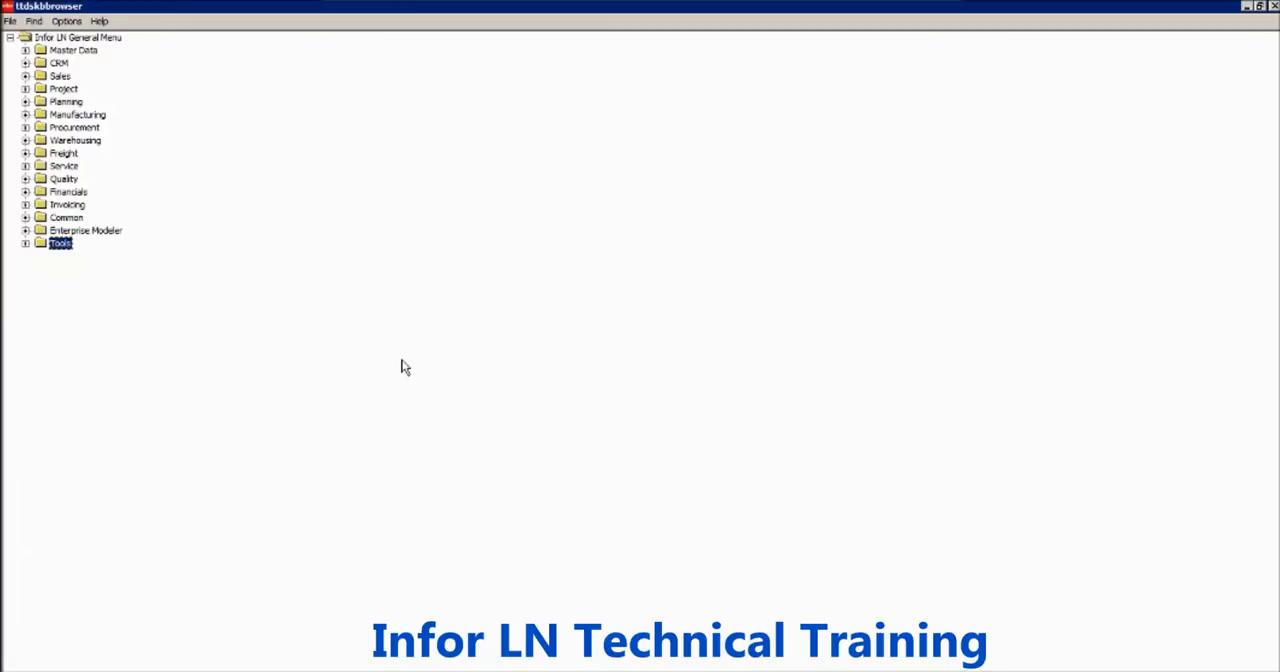
- Open the Domains session under Tools > Application Development > Domains and Tables and maximize its window
key("Right")
key("Down")
key("Down")
key("Down")
key("Down")
key("Down")
key("Down")
key("Down")
key("Down")
key("Down")
key("Down")
key("Down")
key("Down")
key("Down")
key("Right")
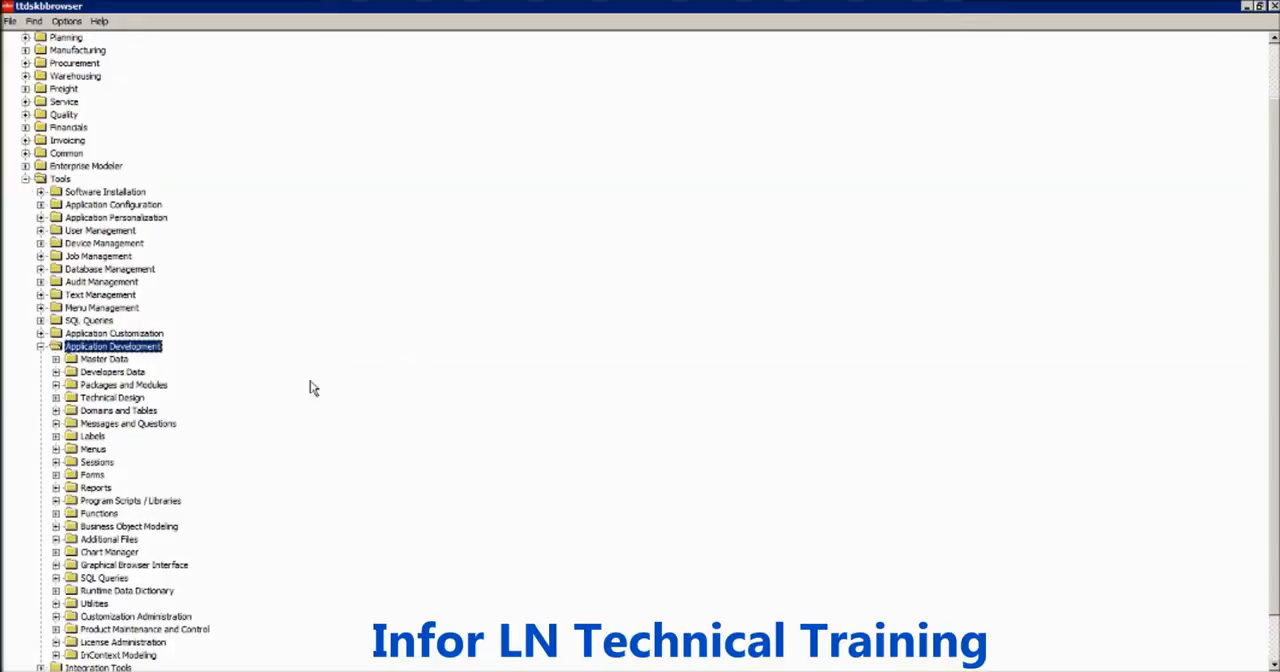
double_click(128, 411)
double_click(112, 437)
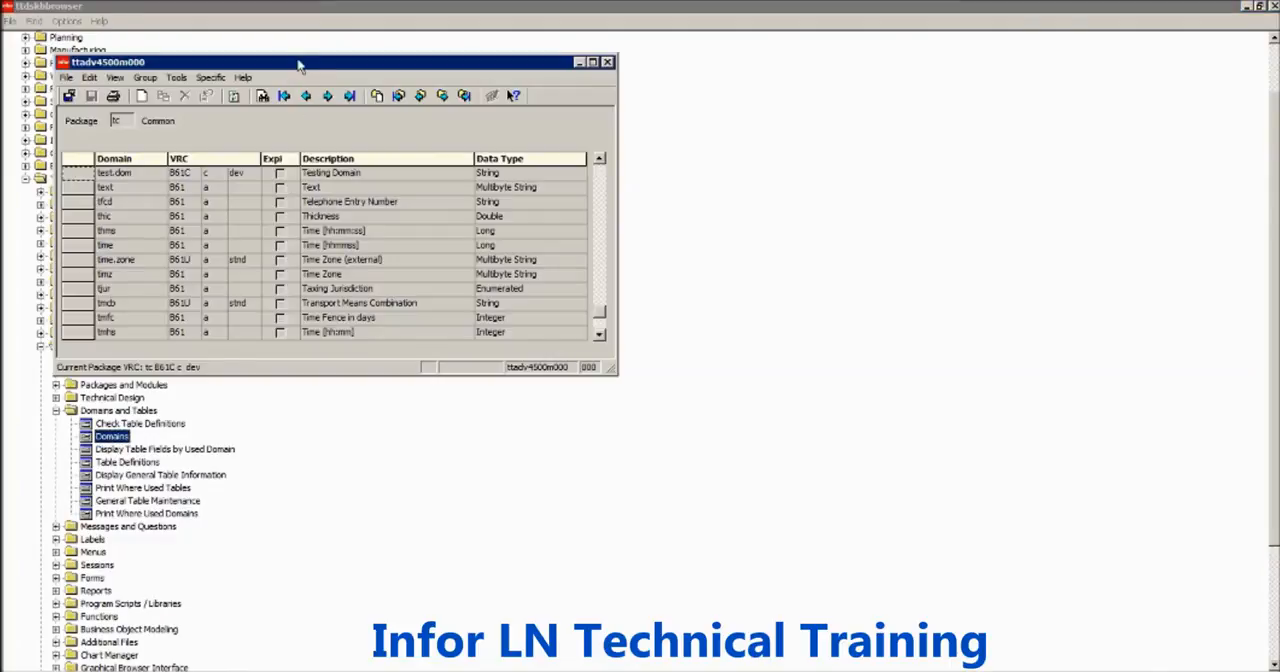
double_click(298, 66)
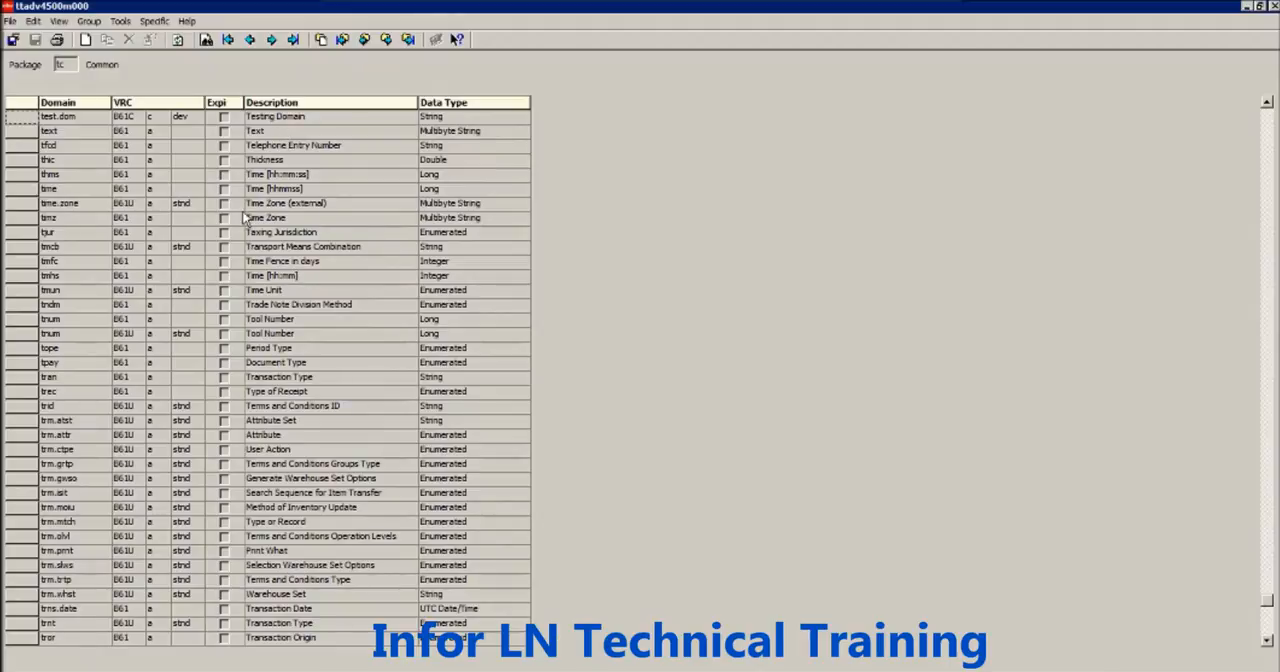
- Open the test.dom domain's details and examine its domain name and the available data types
double_click(164, 121)
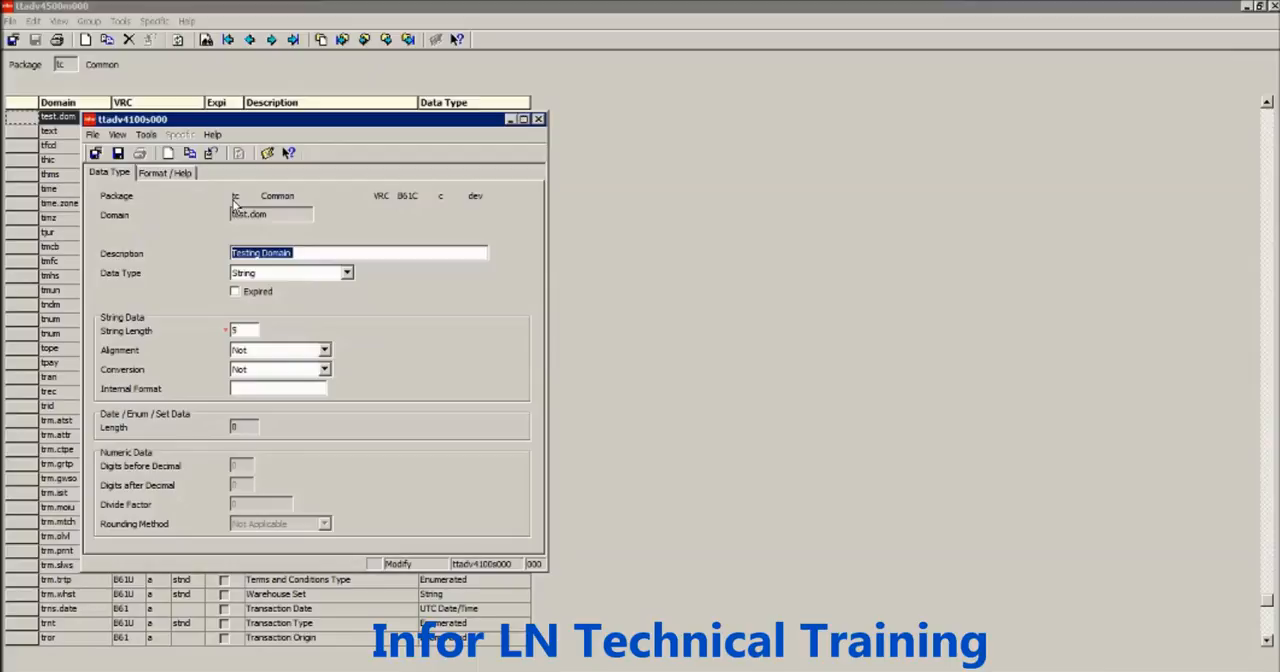
left_click_drag(292, 216, 226, 218)
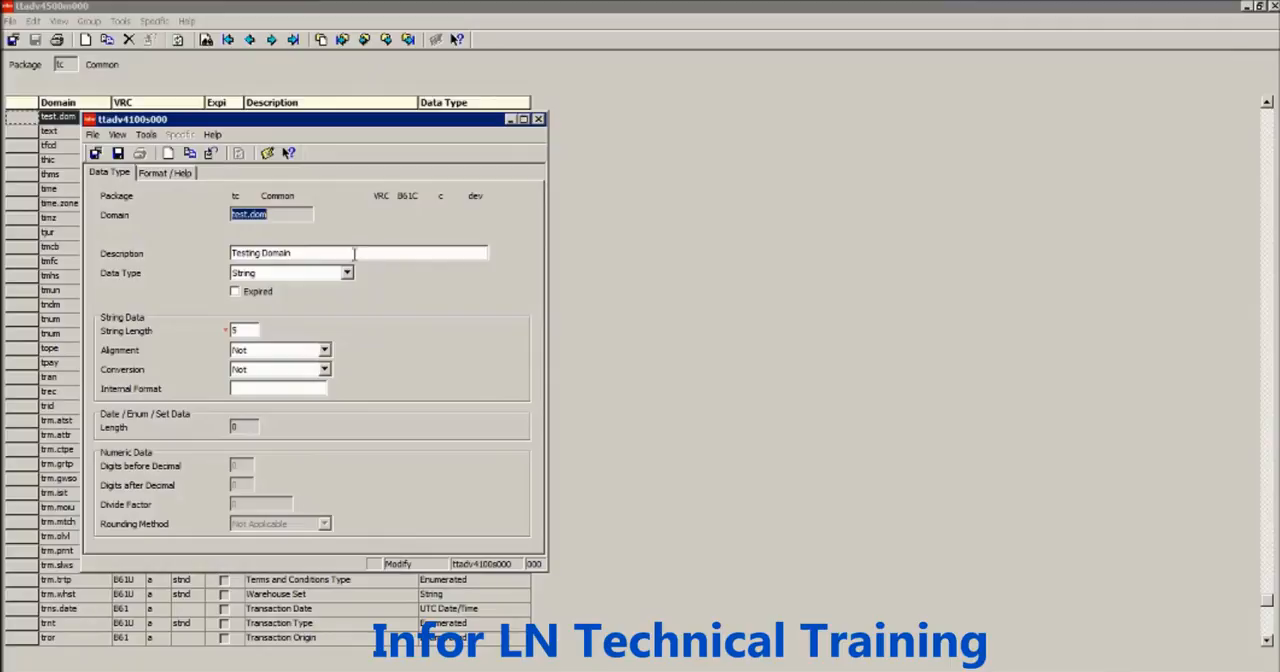
left_click(270, 276)
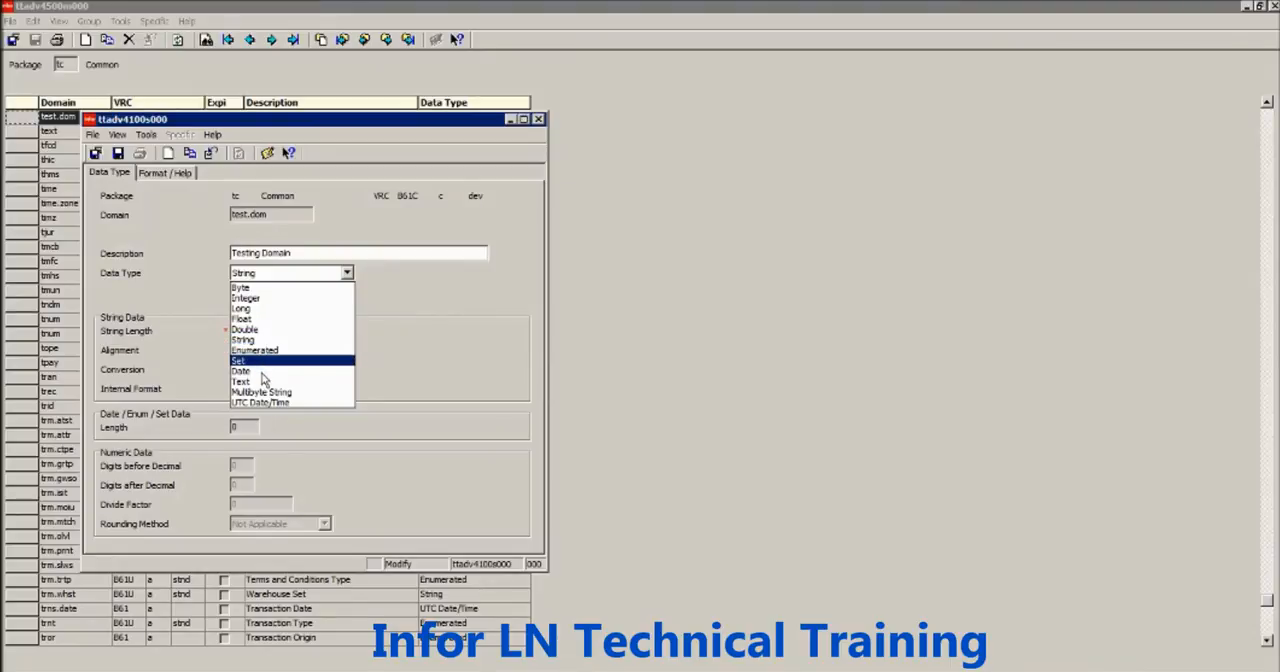
left_click(367, 228)
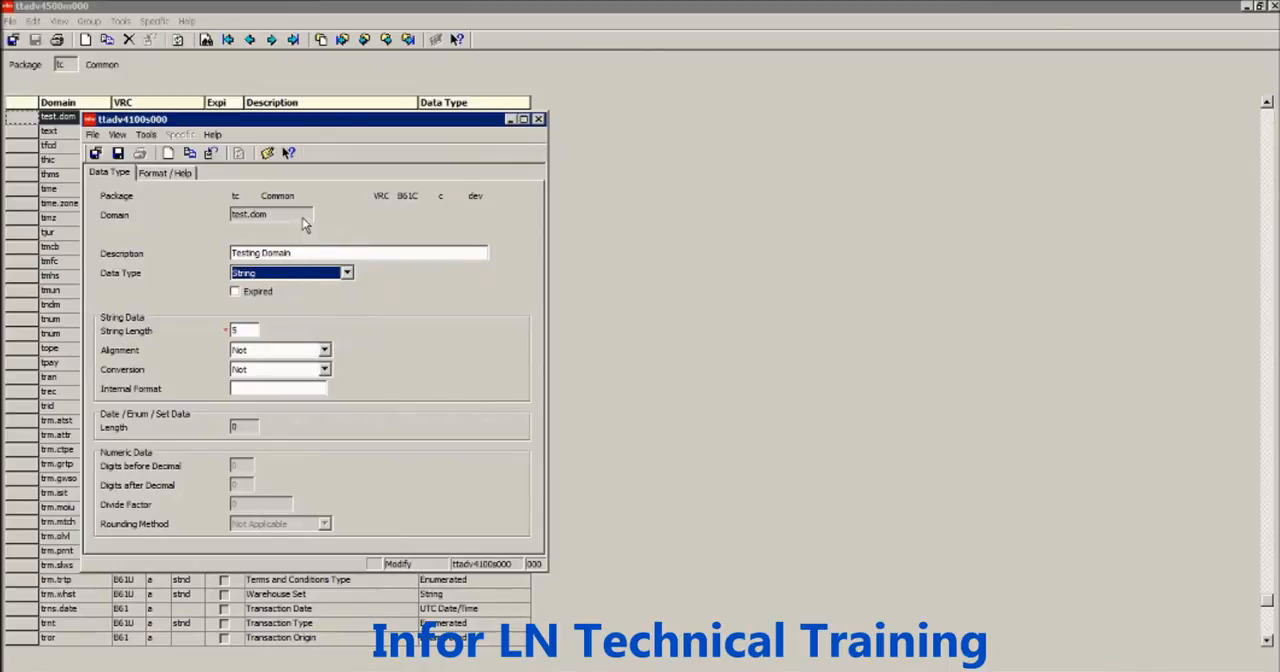
left_click_drag(281, 218, 241, 219)
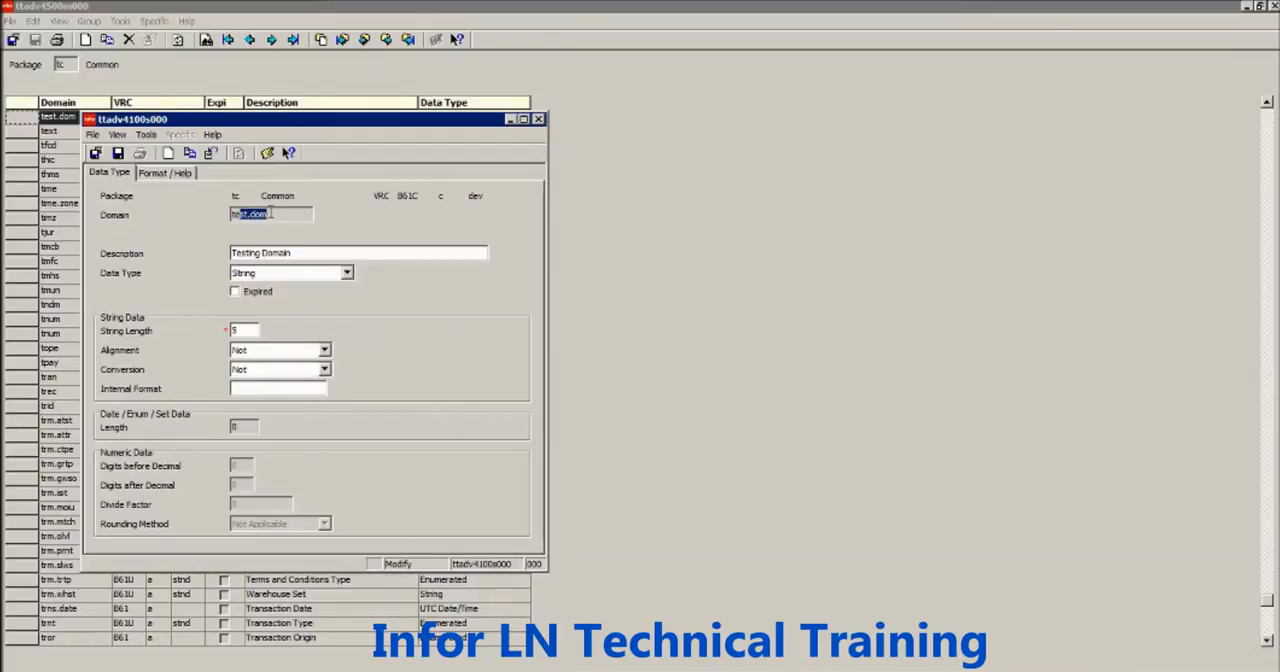
left_click(270, 213)
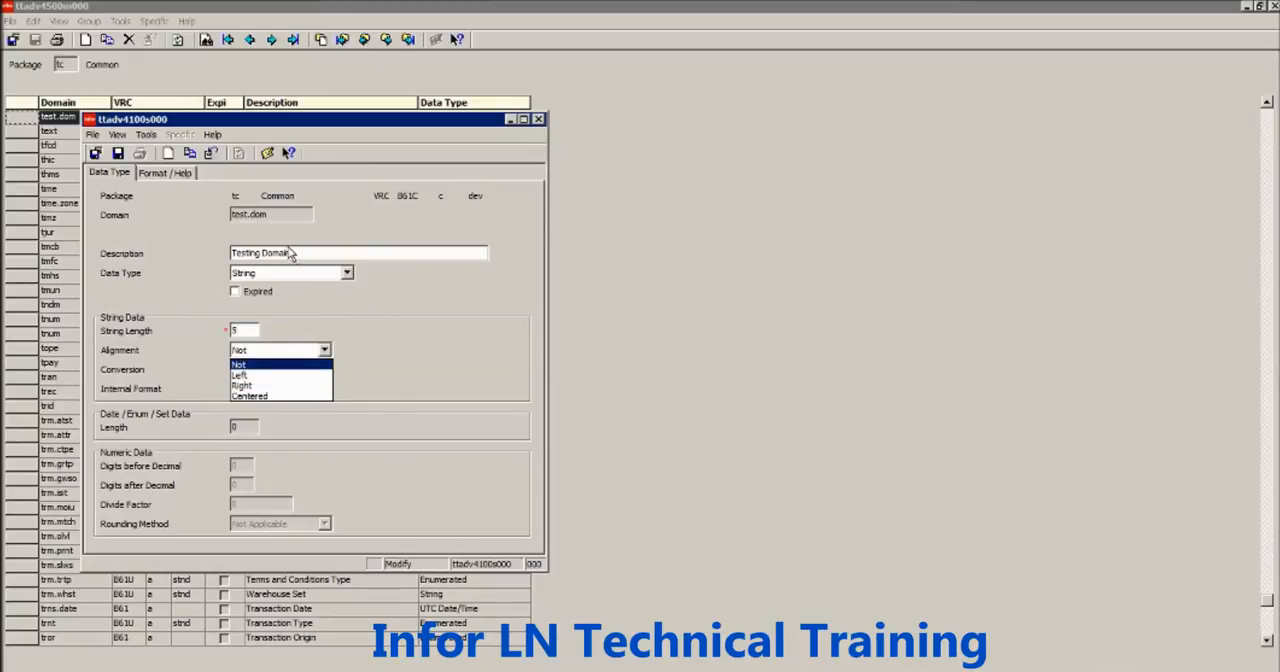
- Examine test.dom's alignment, conversion, internal format and data type options, plus its date/enum/set length, without changing them
left_click(313, 337)
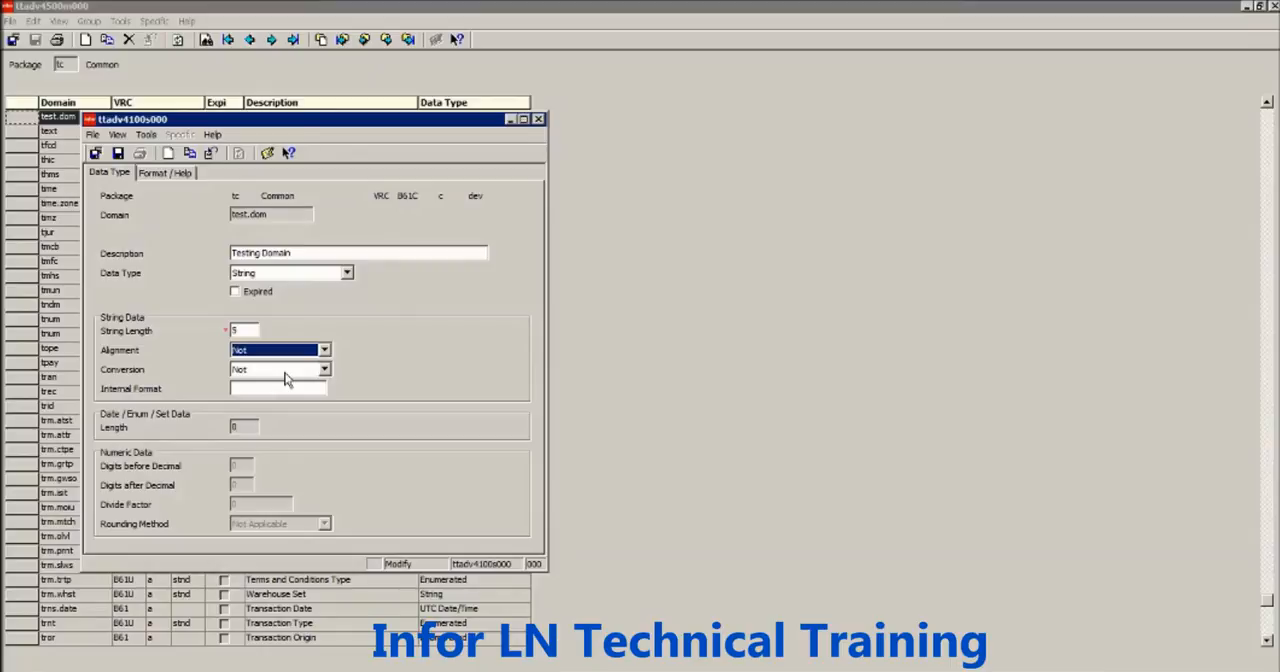
left_click(286, 376)
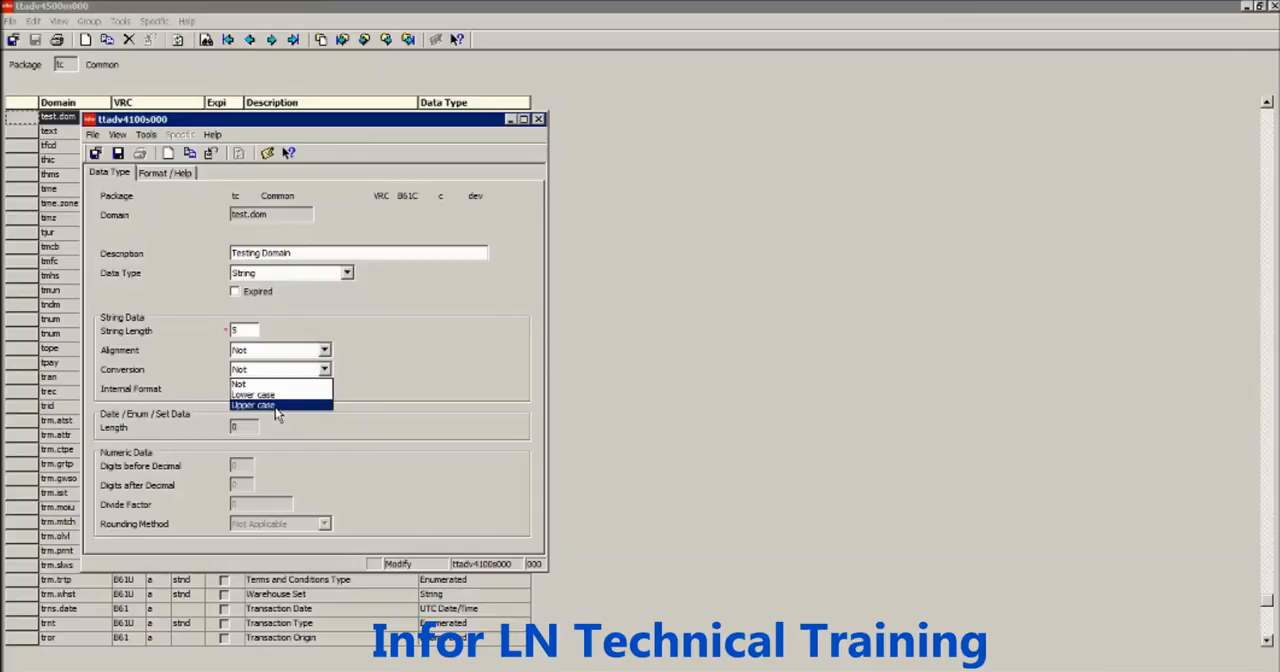
left_click(188, 399)
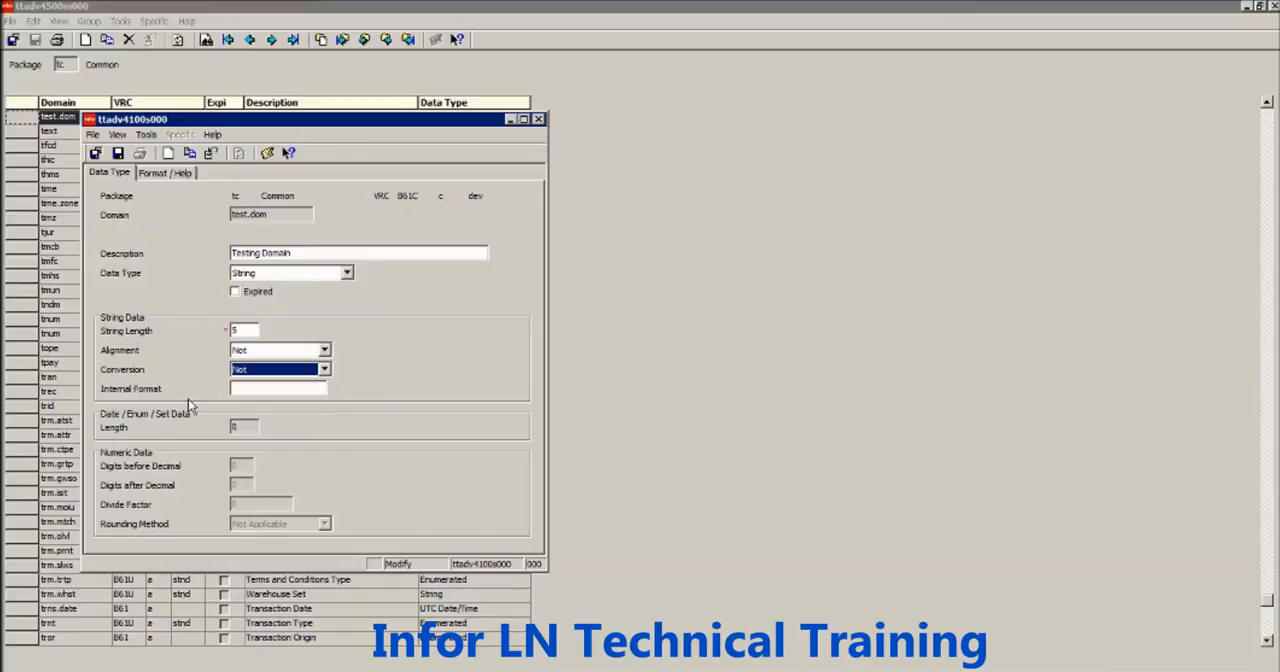
left_click(248, 391)
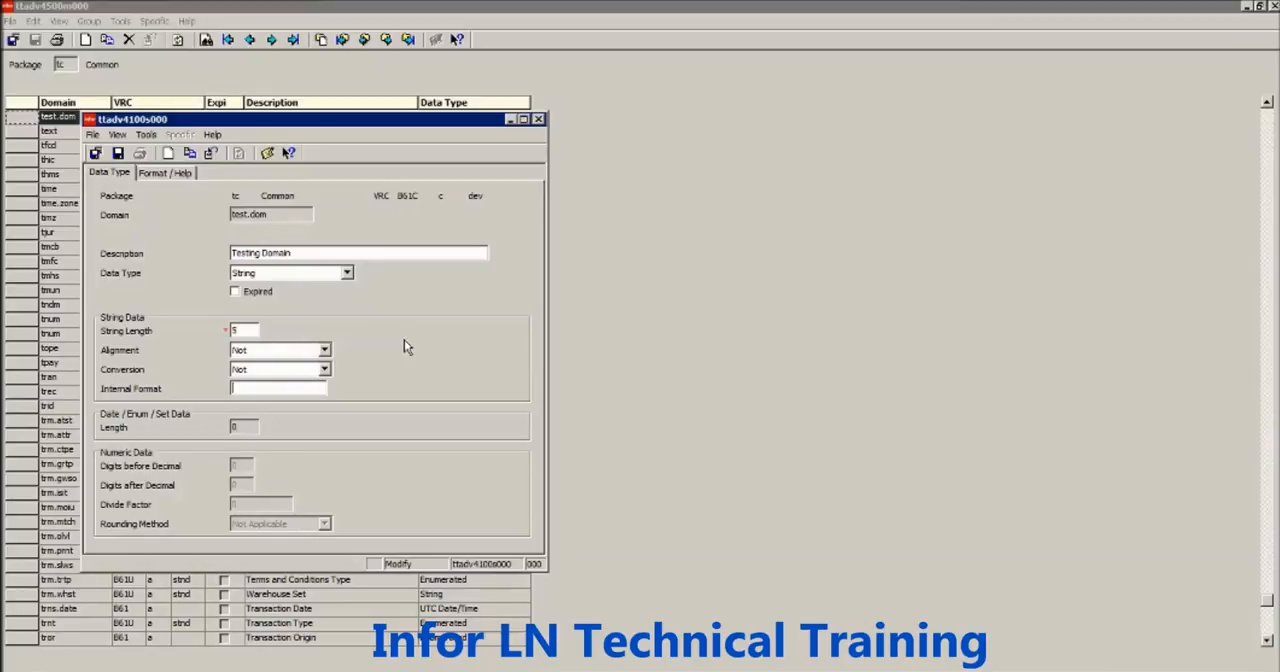
left_click(306, 278)
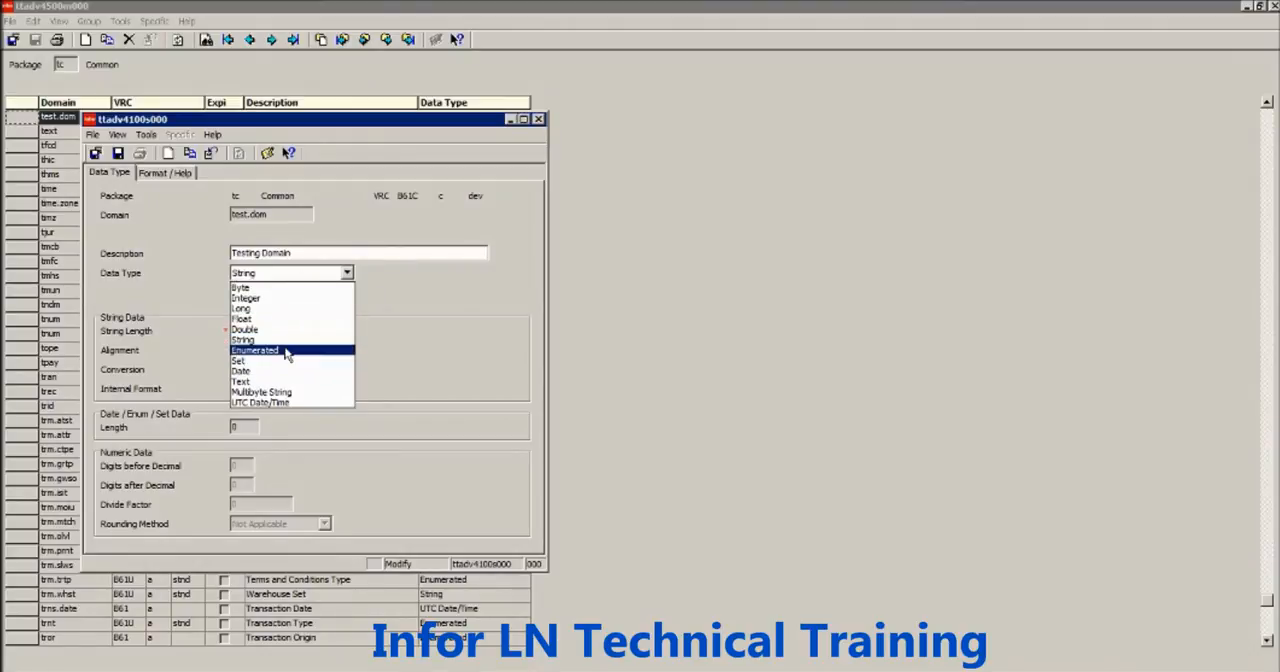
left_click(388, 343)
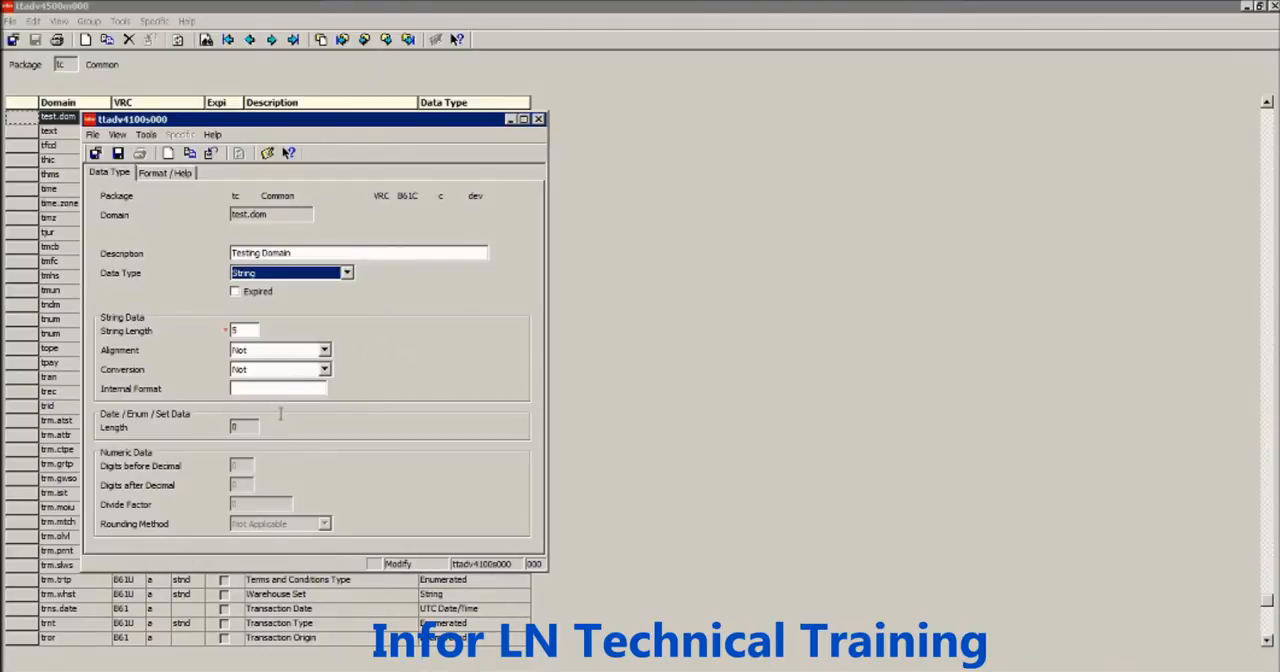
left_click(240, 429)
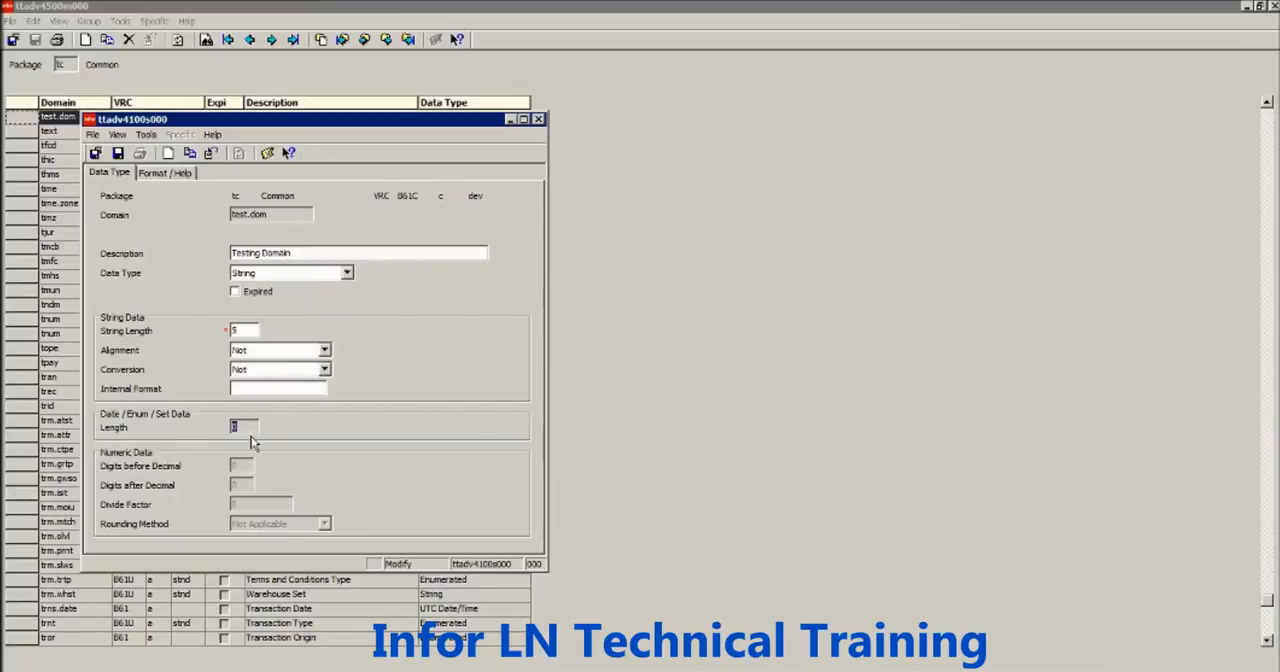
- Review test.dom's display format and validation settings, including Illegal Characters, and return to its data type settings
left_click(168, 176)
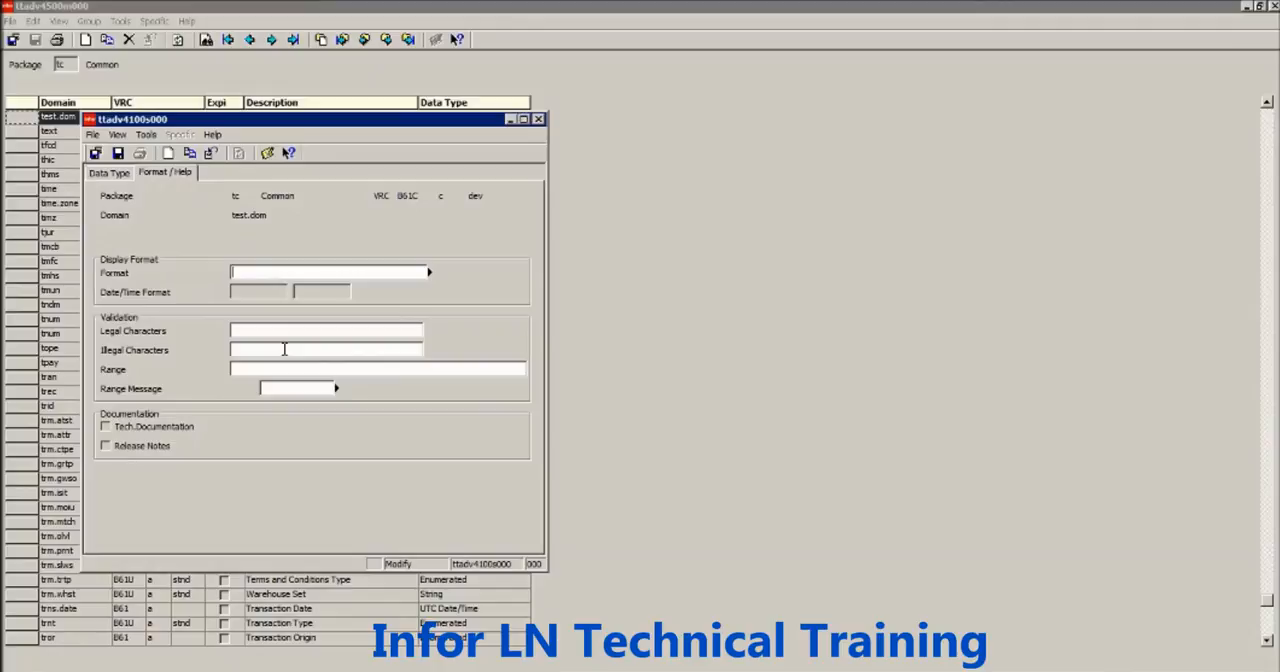
left_click(278, 354)
left_click(118, 173)
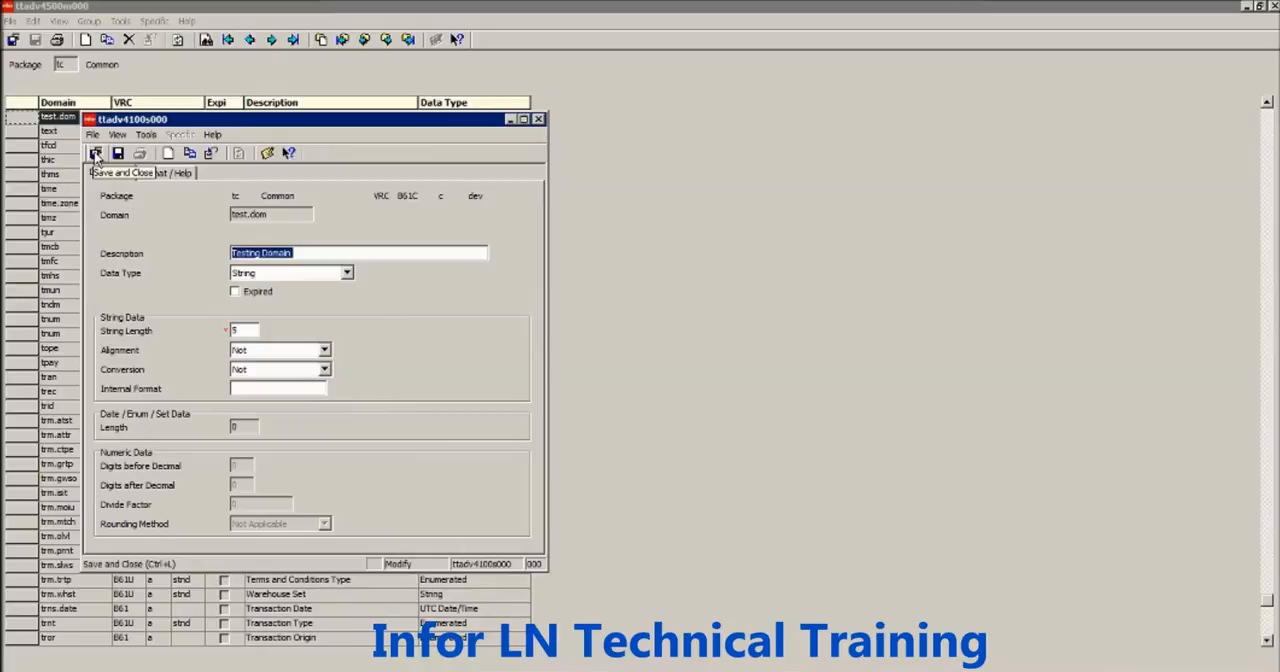
- Save and close the test.dom details, then view a blank new-domain form and close it without creating a domain
left_click(95, 155)
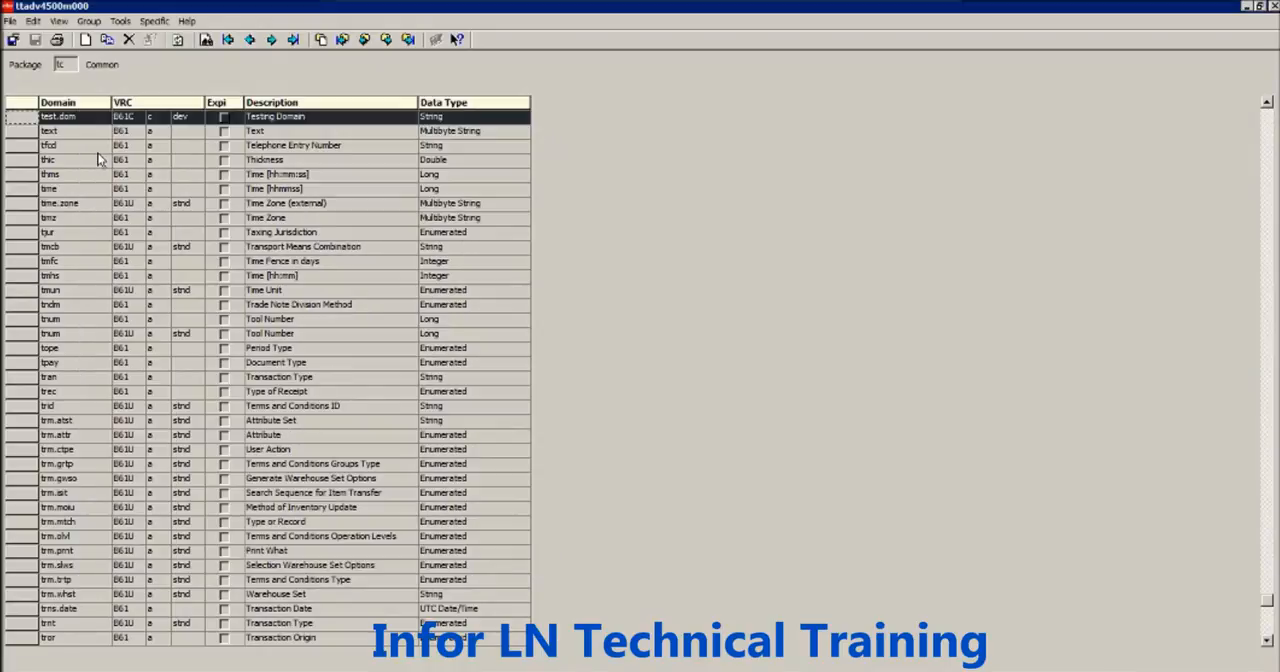
left_click(86, 41)
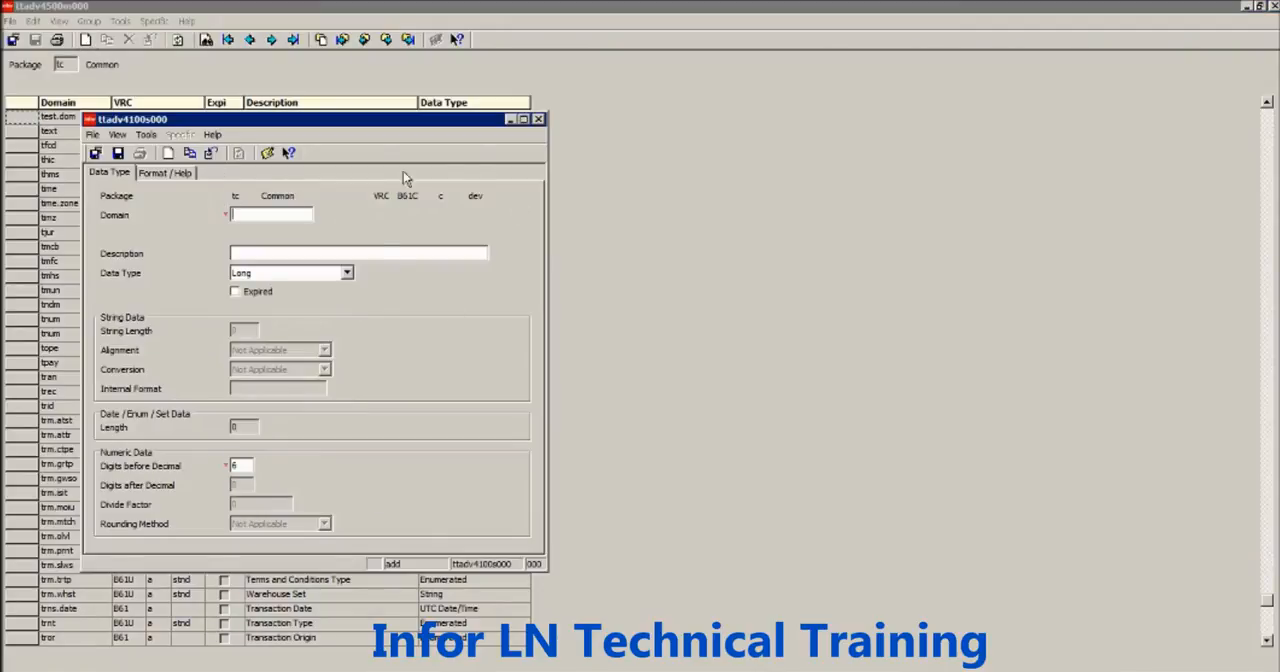
left_click(538, 119)
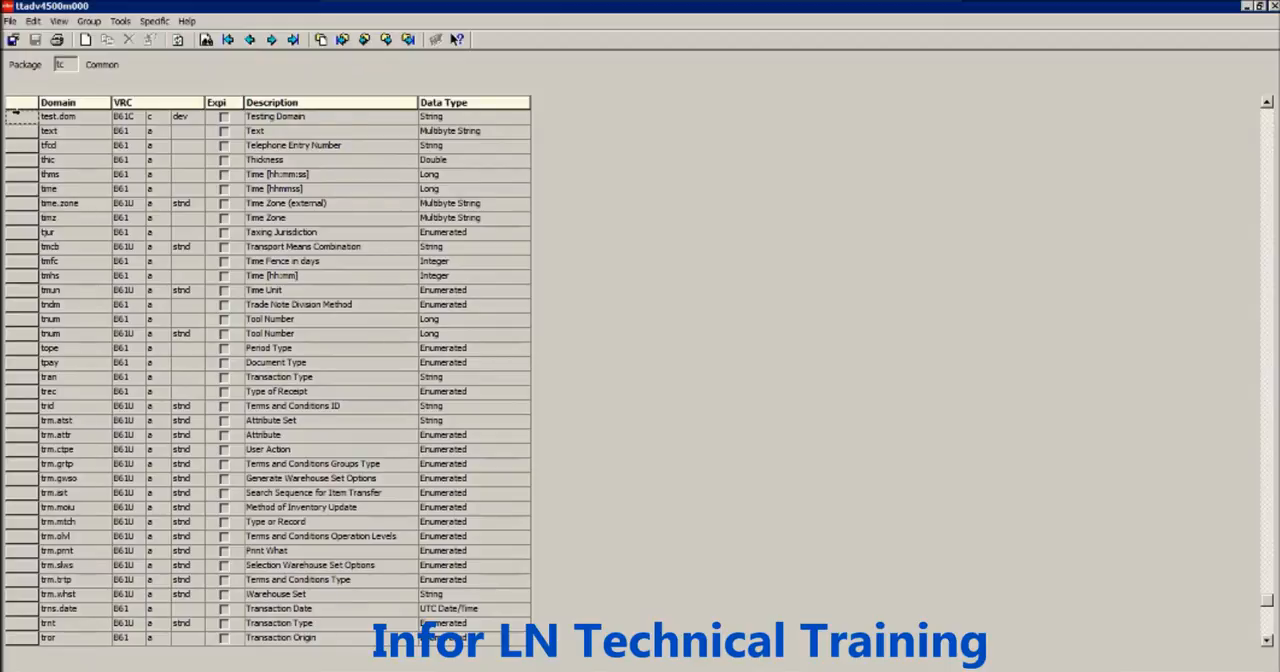
- Review the Convert to Runtime Data Dictionary settings for test.dom, enabling Runtime Directories and Print Errors, and close them without converting
left_click(15, 113)
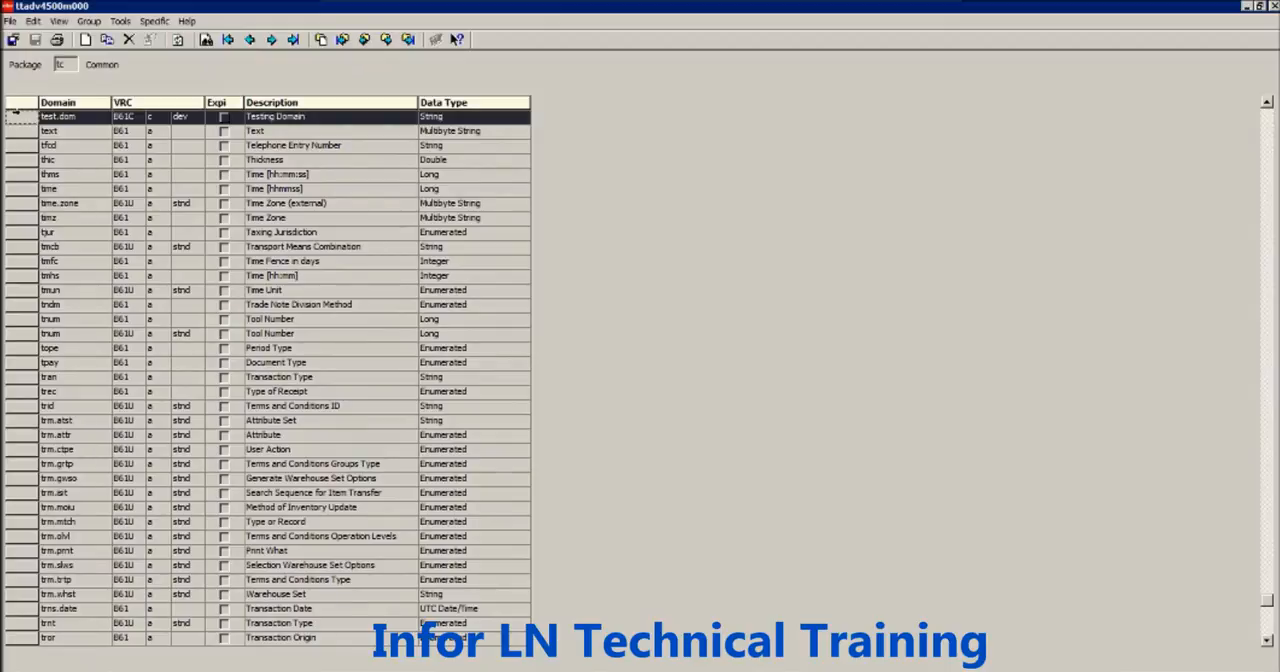
left_click(153, 24)
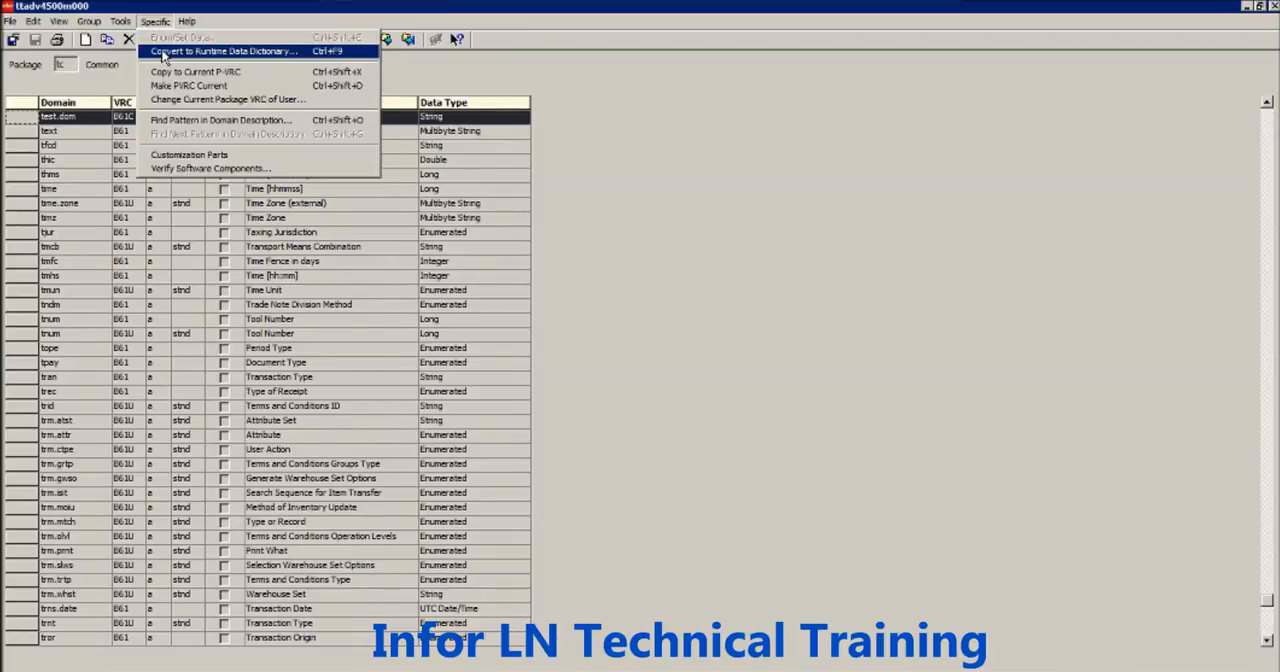
left_click(163, 51)
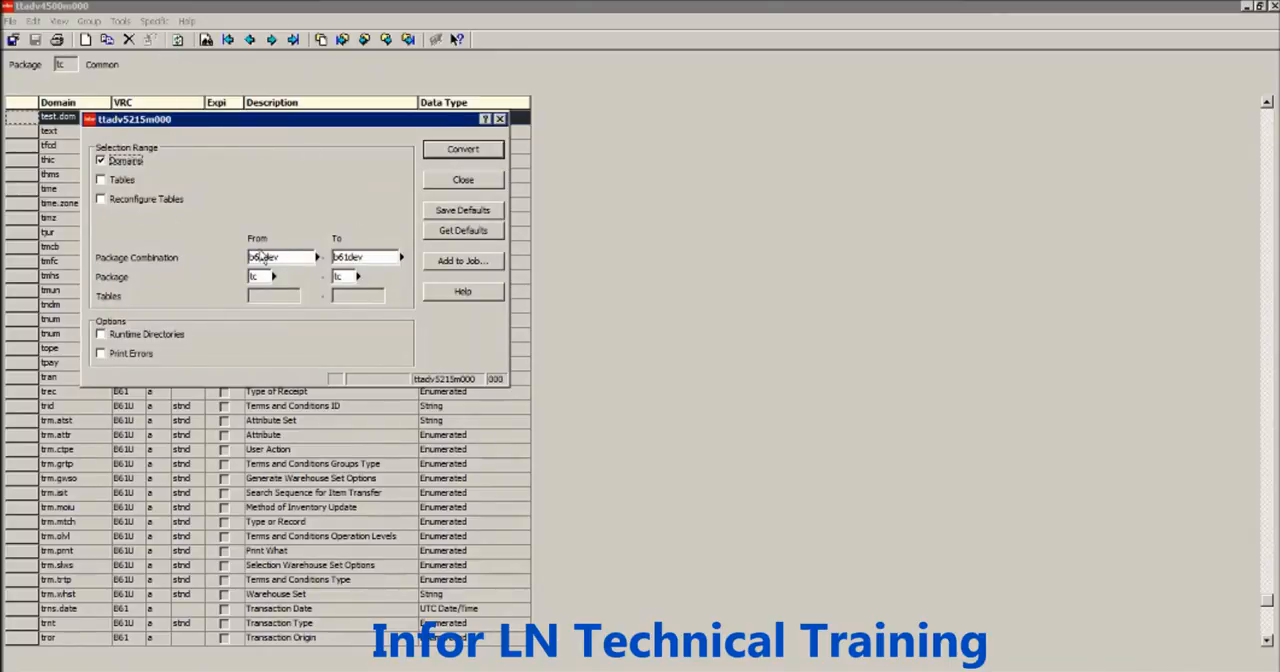
left_click(277, 258)
left_click_drag(292, 258, 241, 276)
left_click(143, 339)
left_click(136, 360)
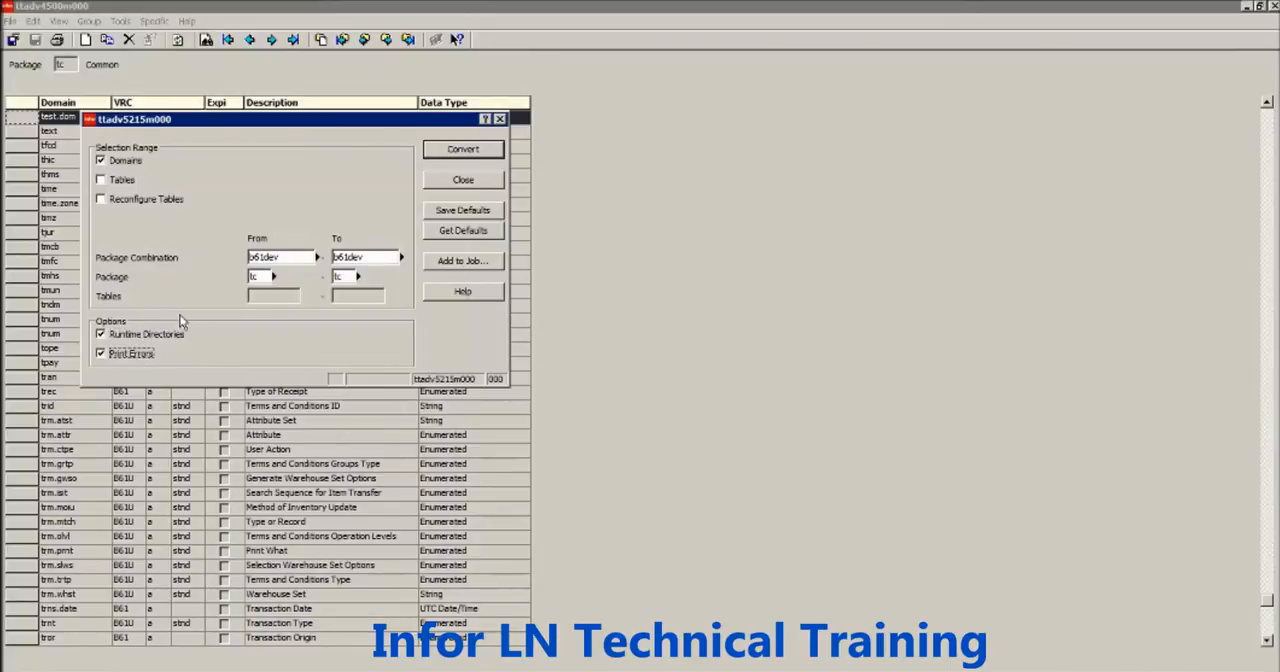
left_click(433, 182)
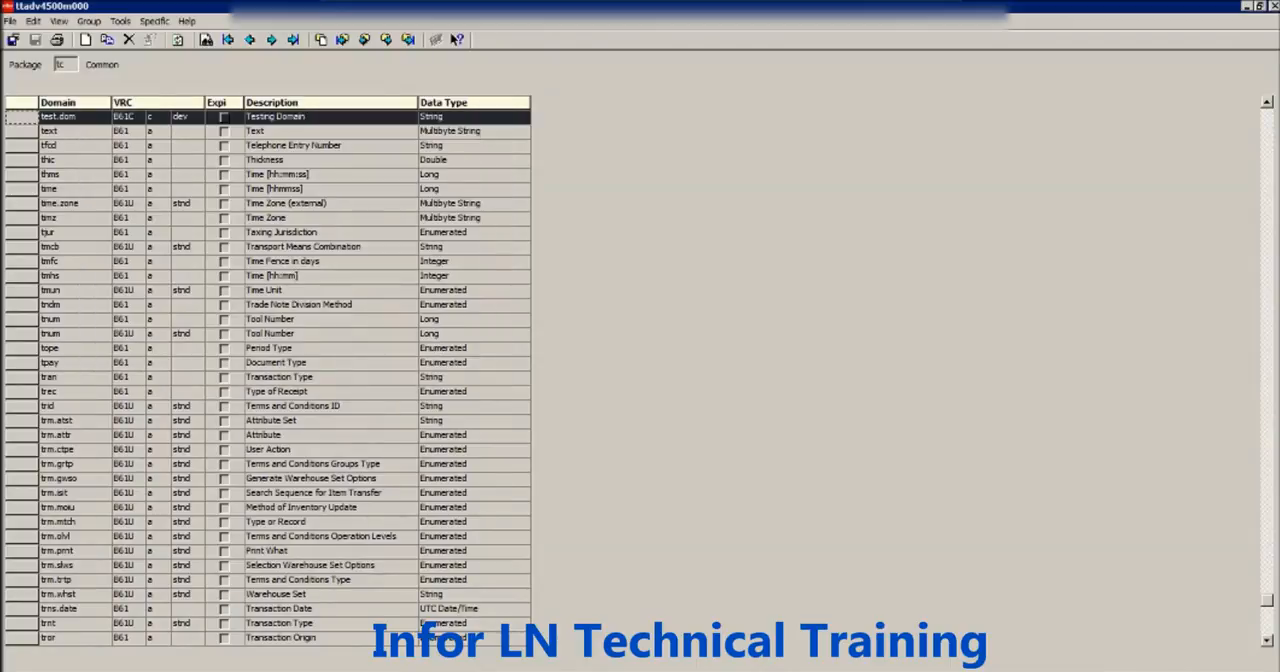
- Close the Domains session and open the definition of table ibd 060 from Table Definitions in a maximized window
left_click(1274, 6)
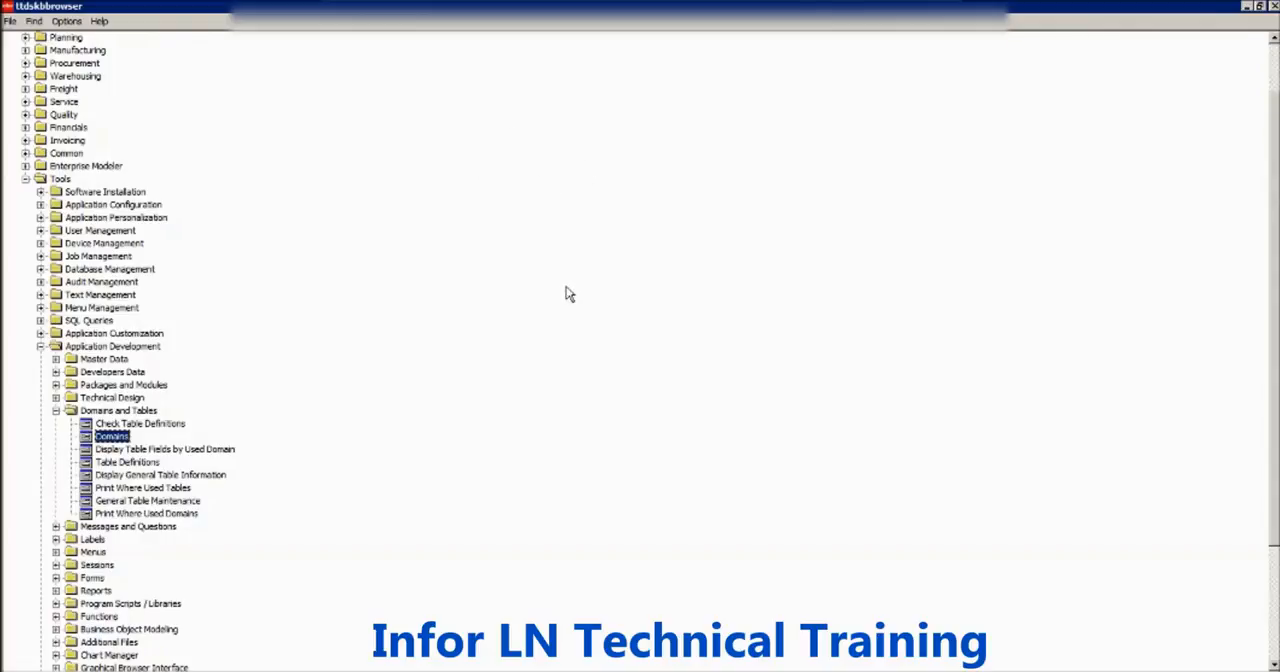
double_click(118, 463)
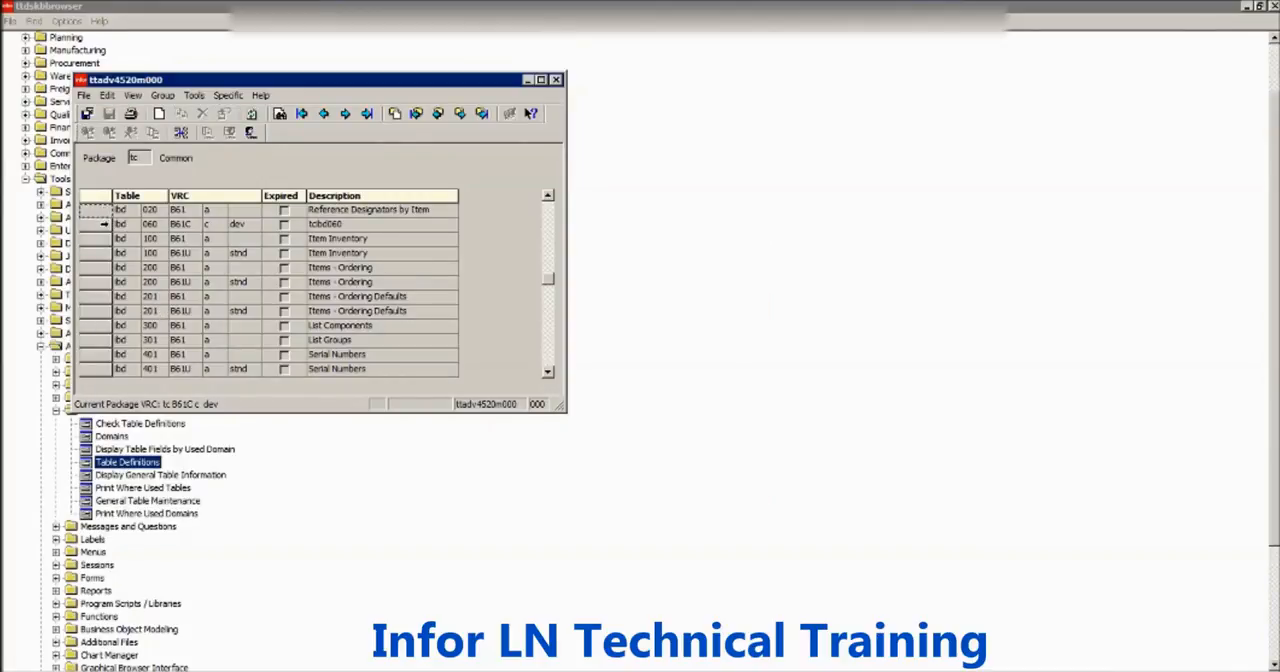
left_click(103, 224)
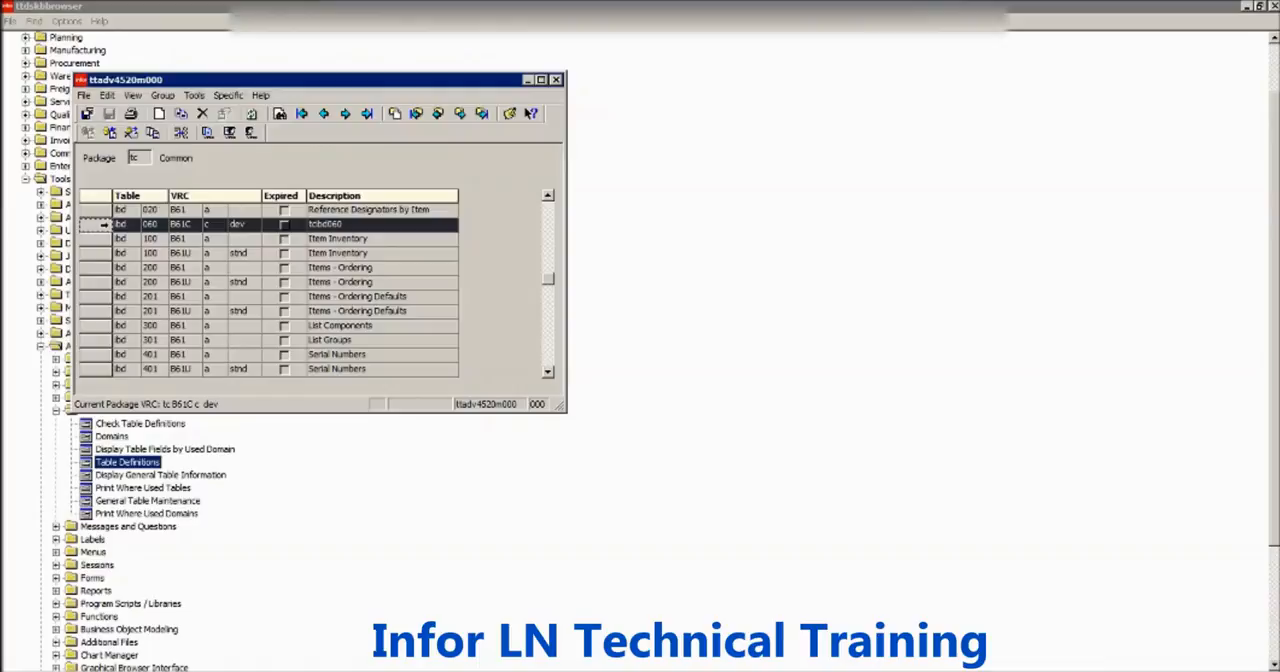
double_click(103, 224)
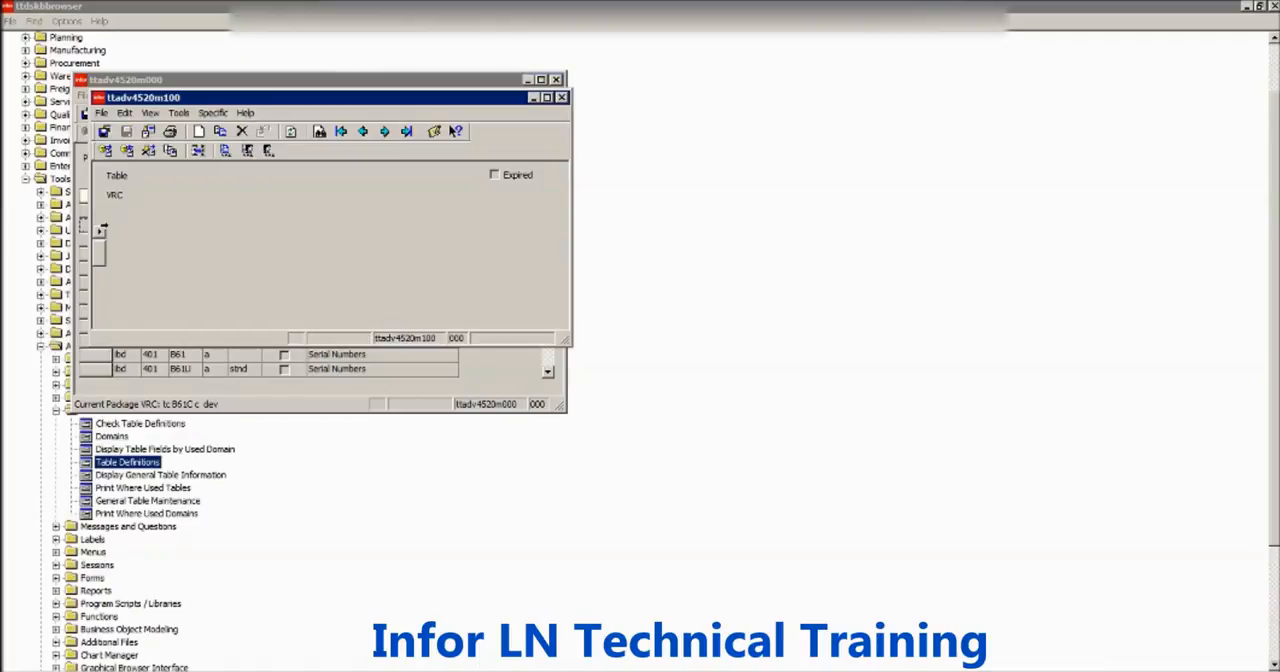
double_click(281, 97)
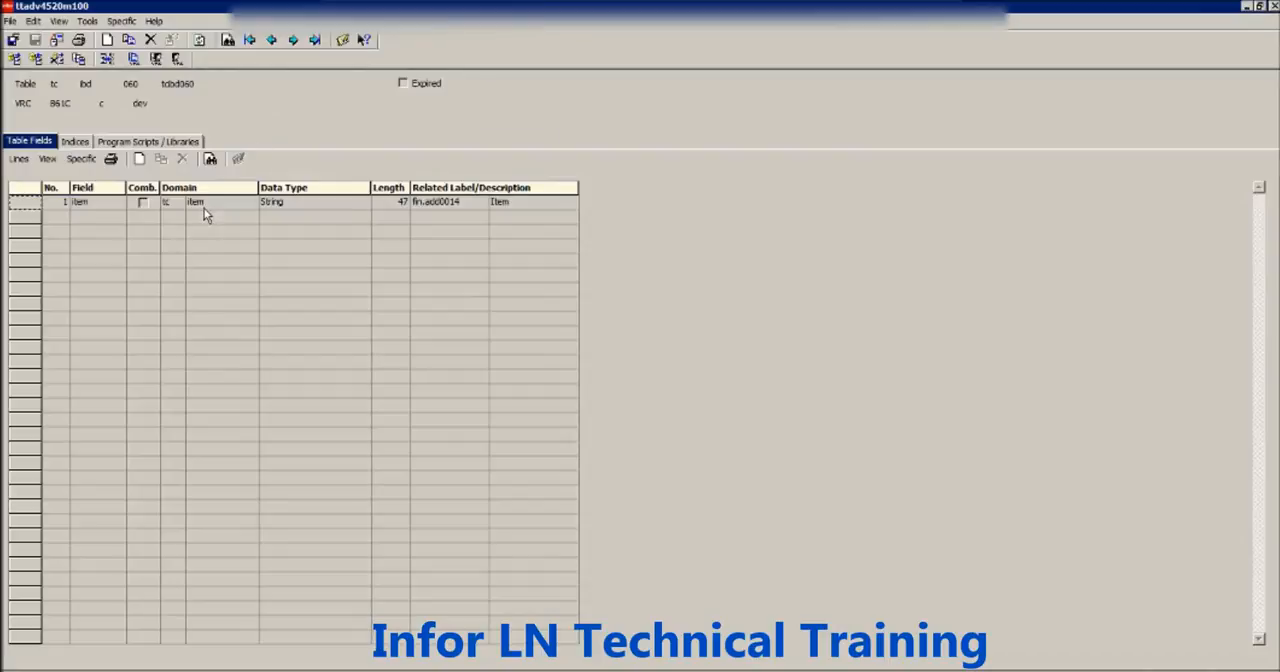
- Open the details of the table's item field and examine the package and domain name assigned to it
left_click(194, 205)
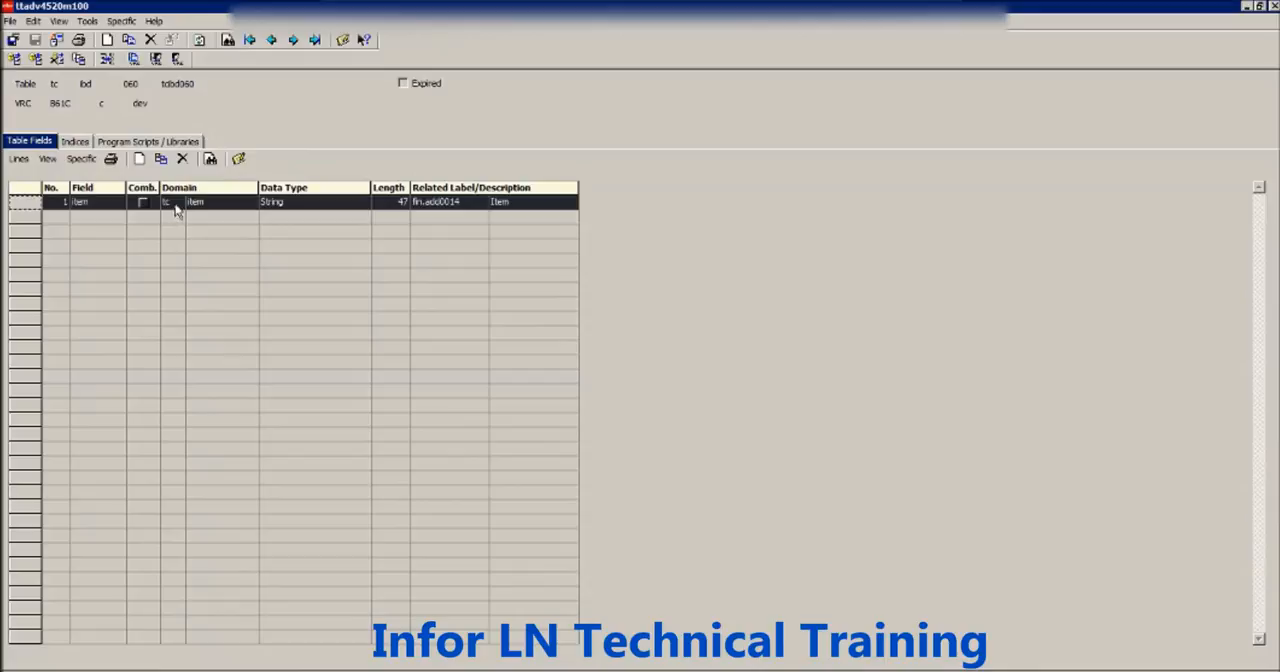
double_click(176, 204)
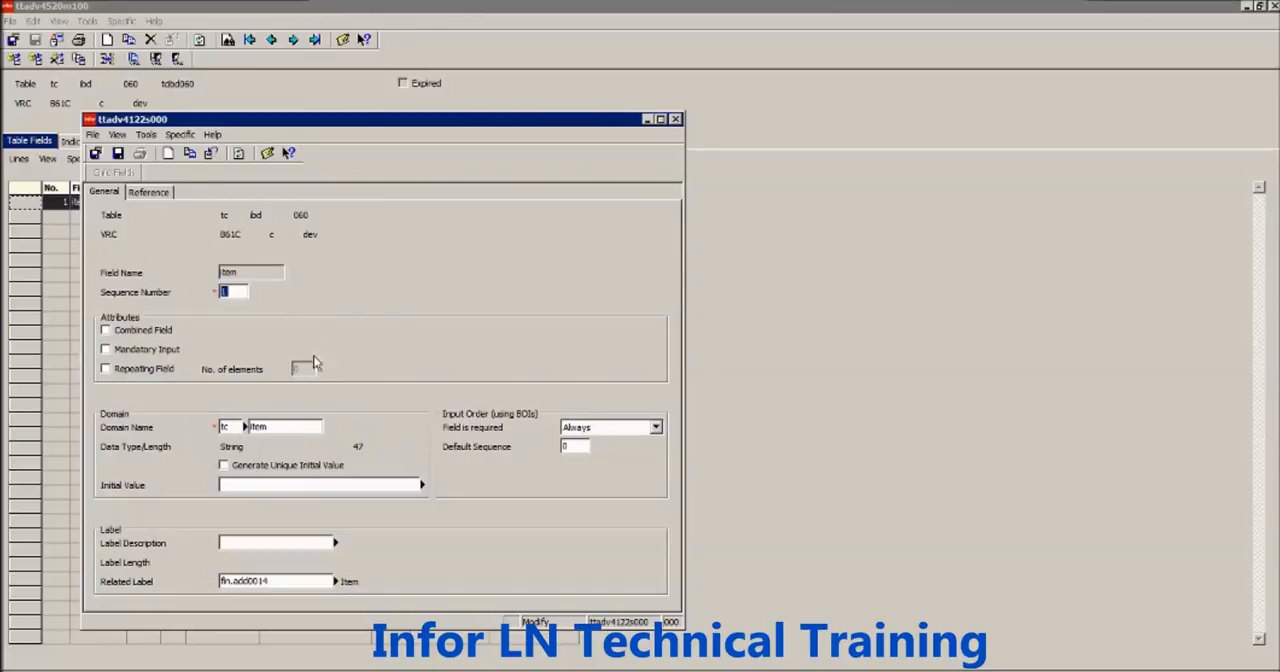
left_click(231, 427)
key("Tab")
- Return to the LN menu browser and reopen the Domains session
left_click(302, 670)
left_click(304, 606)
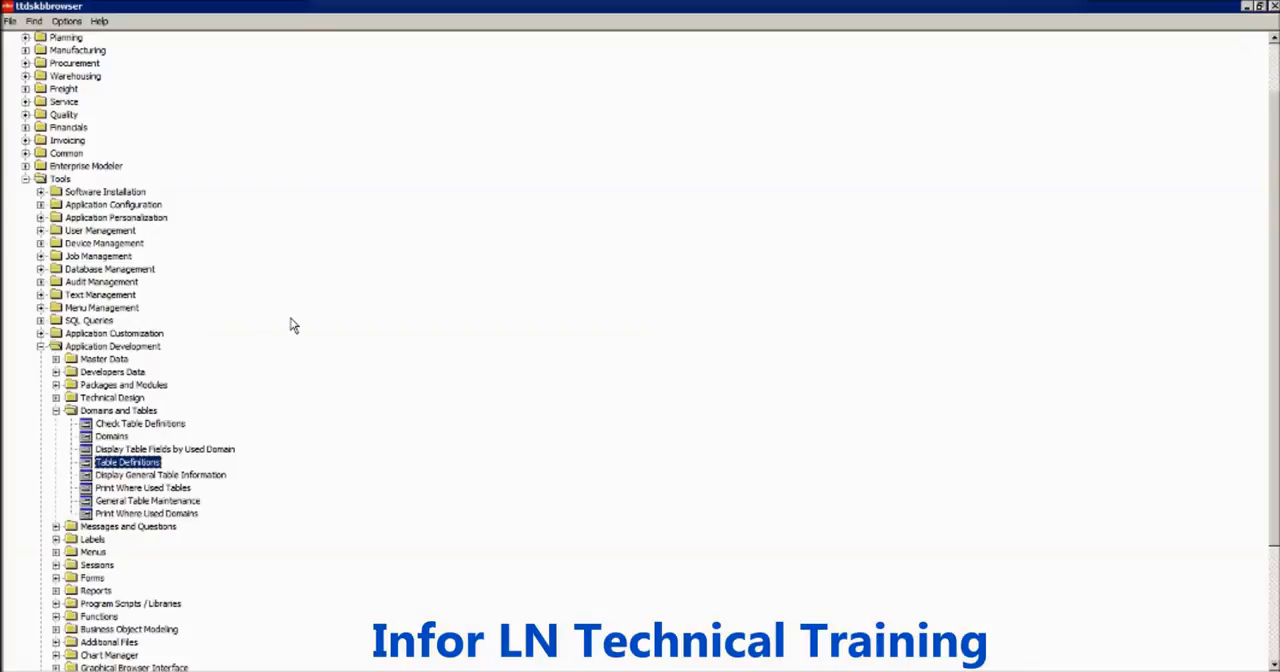
double_click(124, 438)
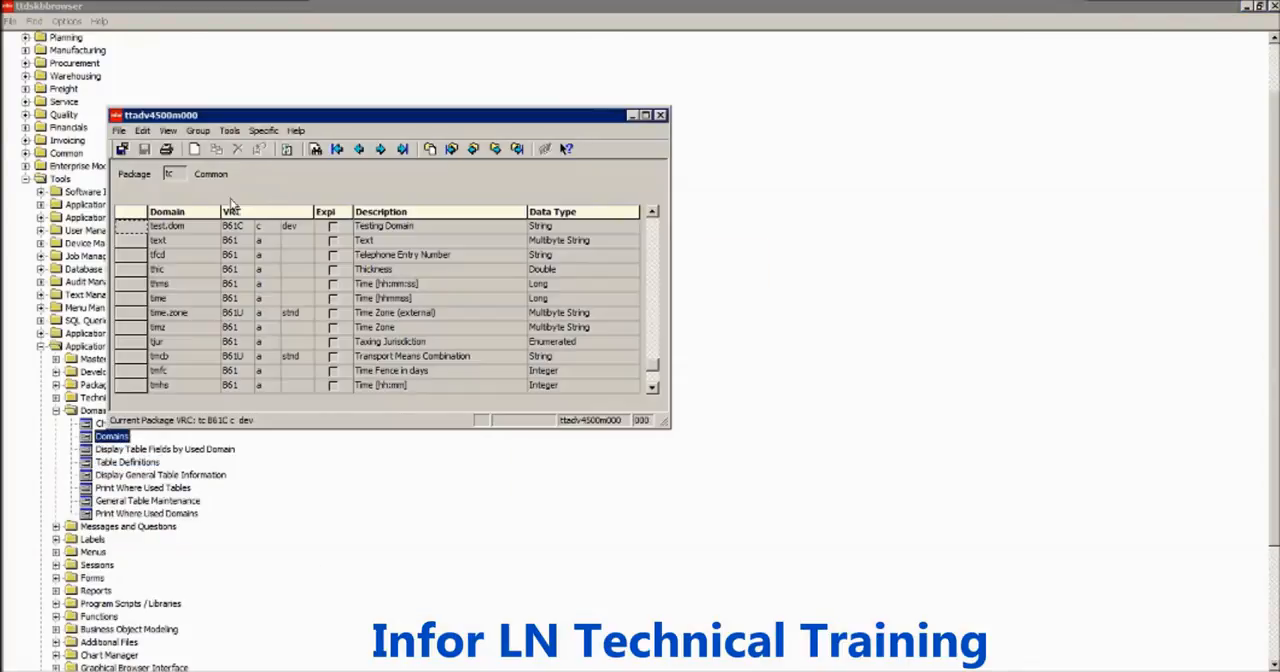
- Close the Domains session and try to assign domain dom.test of package tc to the item field of table ibd 060
key("alt+space")
key("c")
left_click(392, 671)
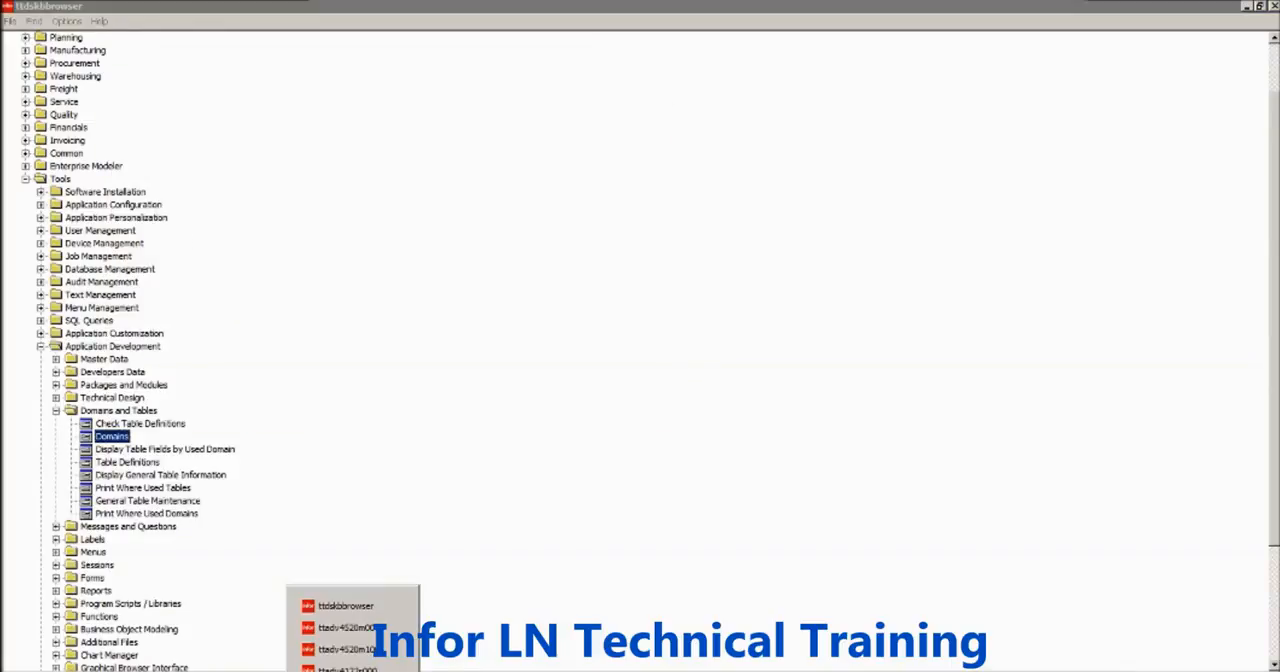
left_click(392, 667)
type("dom.test")
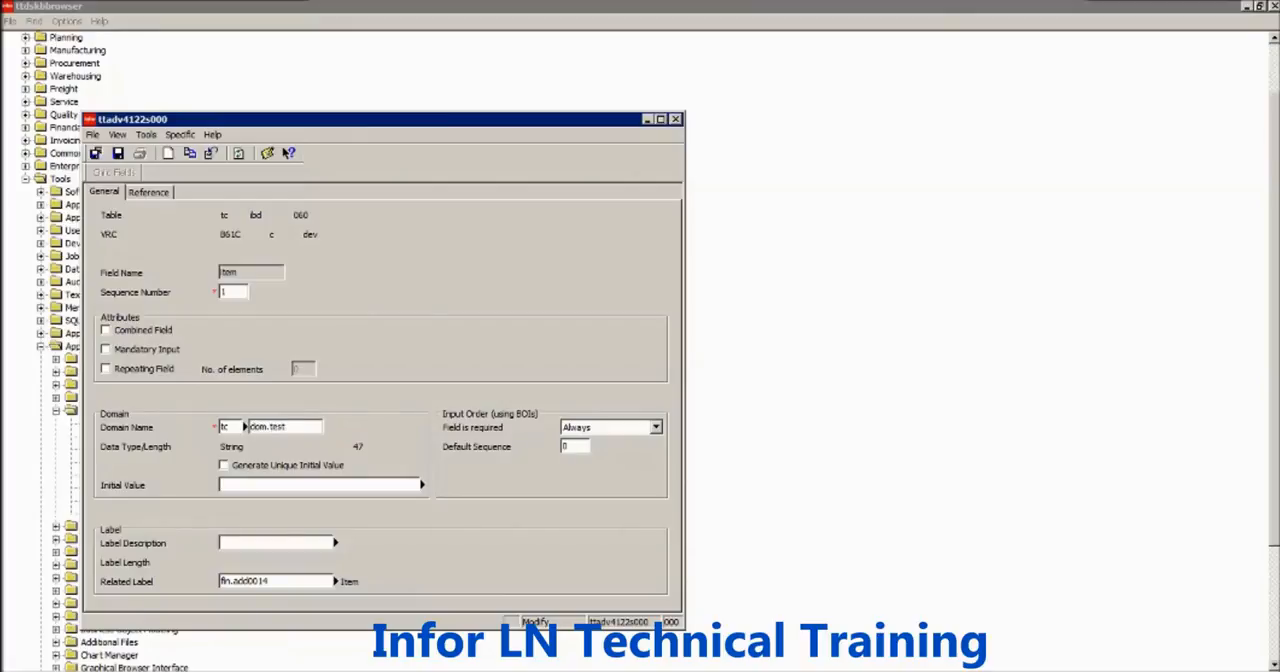
key("Tab")
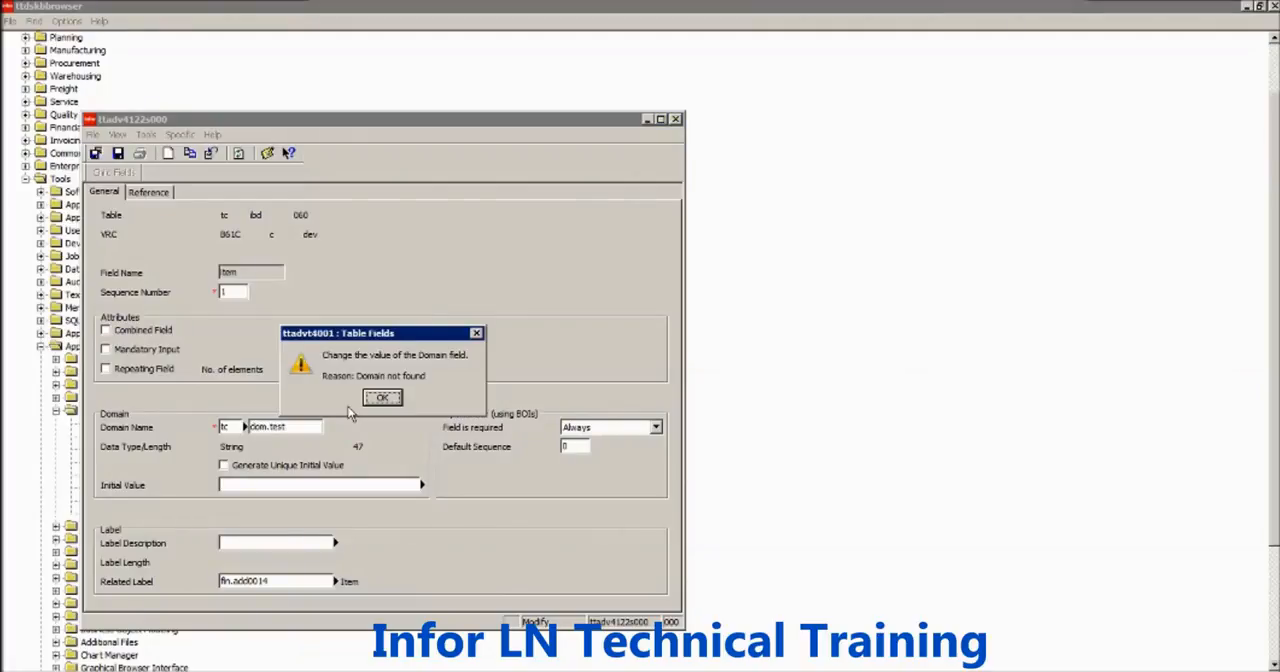
key("Return")
type("dom.")
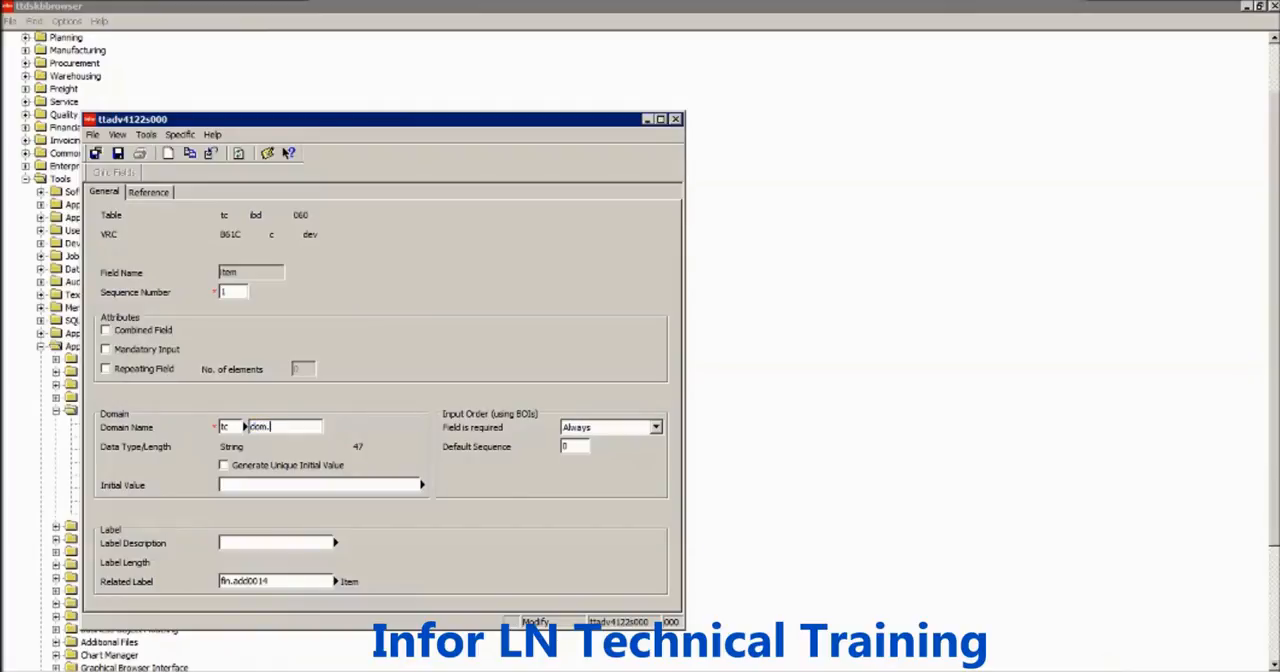
type("test")
key("Tab")
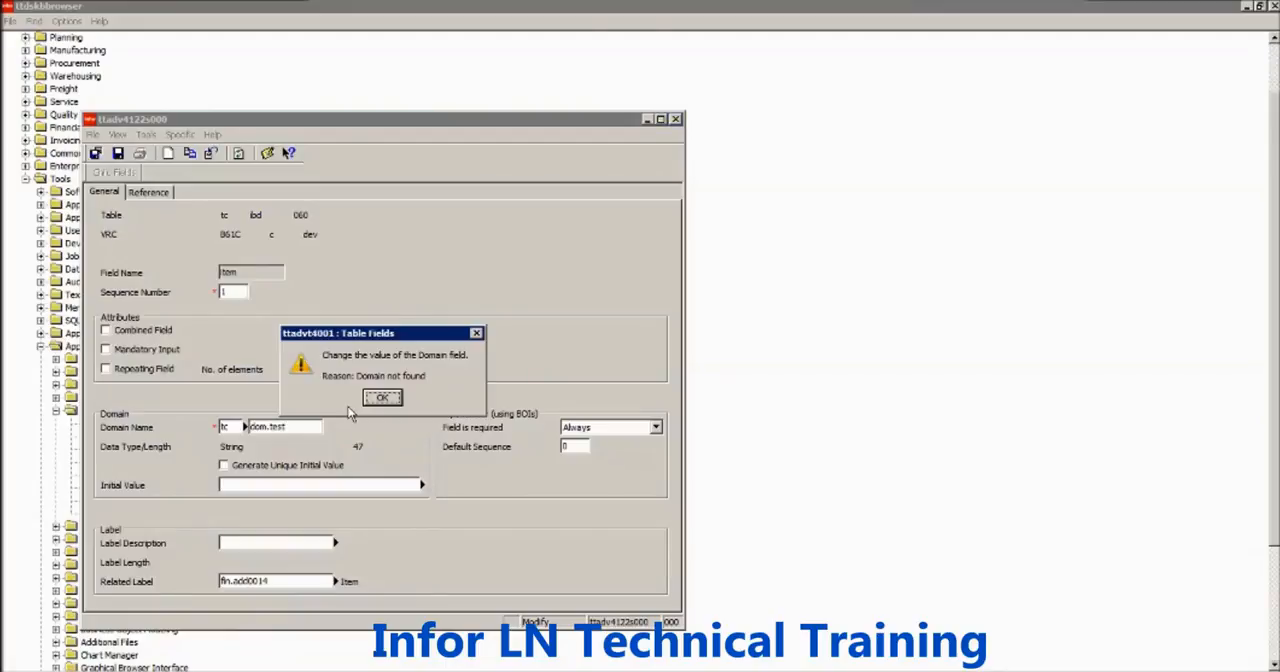
key("Return")
- Look up the exact name of the testing domain in the Domains session, close it and return to the item field's details
key("alt+Tab")
double_click(104, 440)
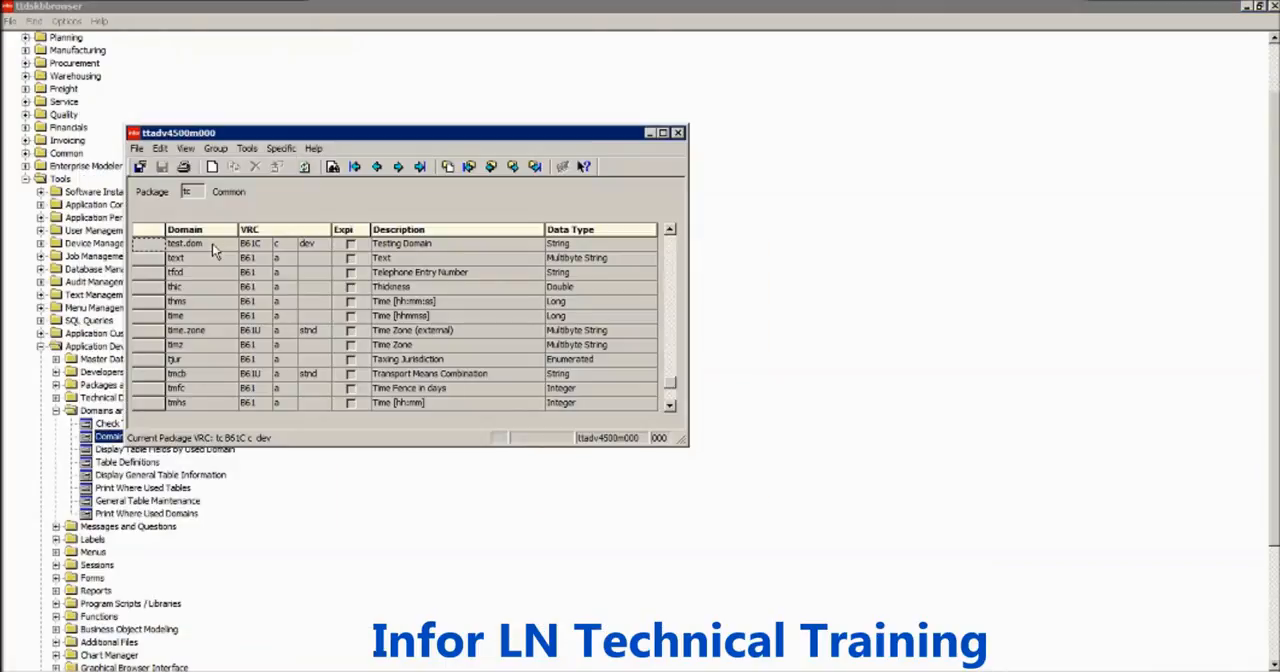
key("alt+space")
key("c")
key("alt+Tab")
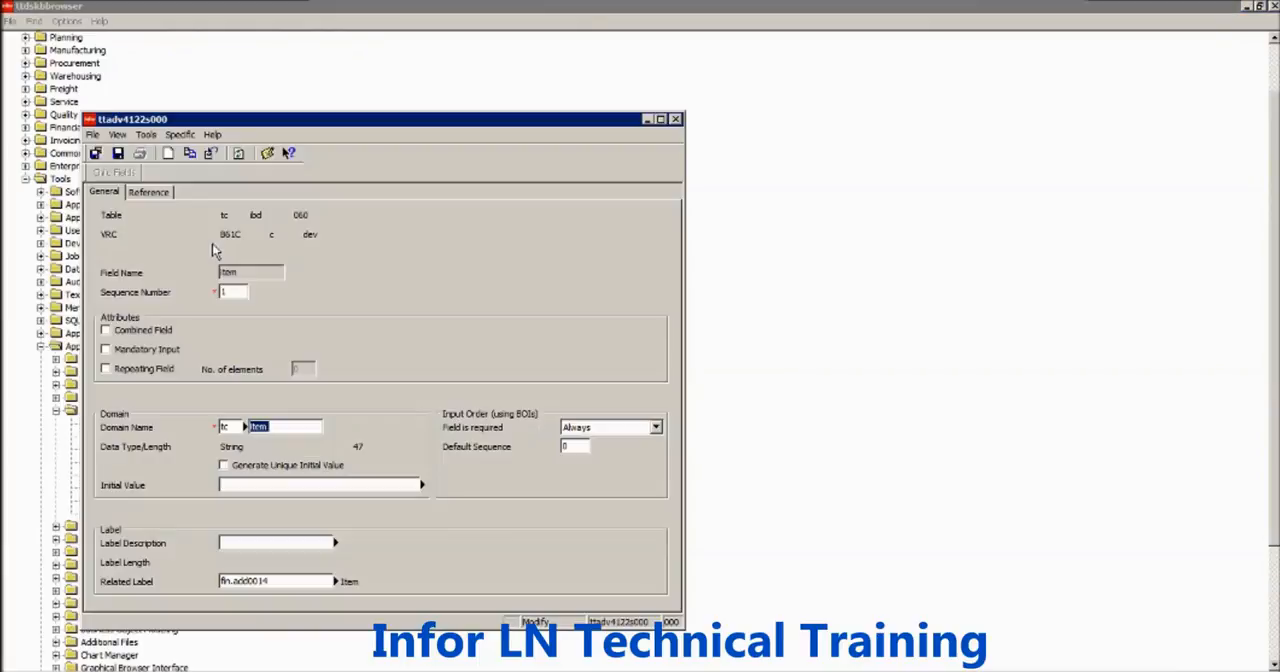
- Set the item field's domain name to test.dom, check its data type and length, and close the field details without saving
type("test.dom")
key("Tab")
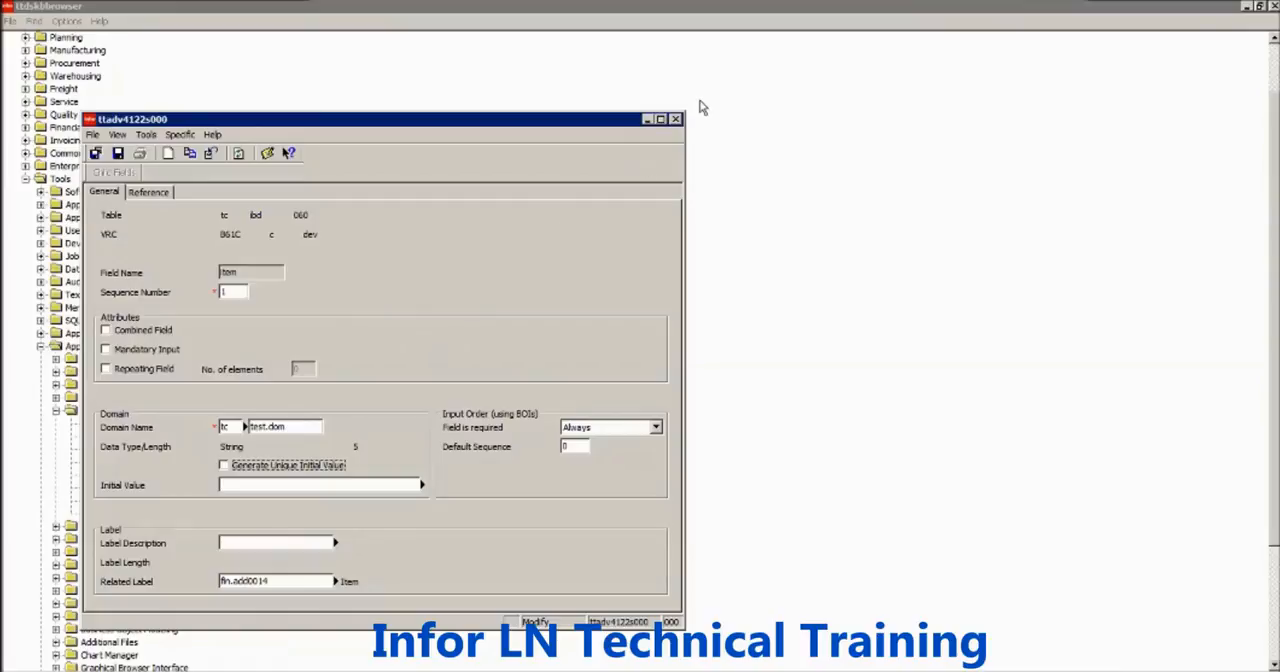
left_click(677, 120)
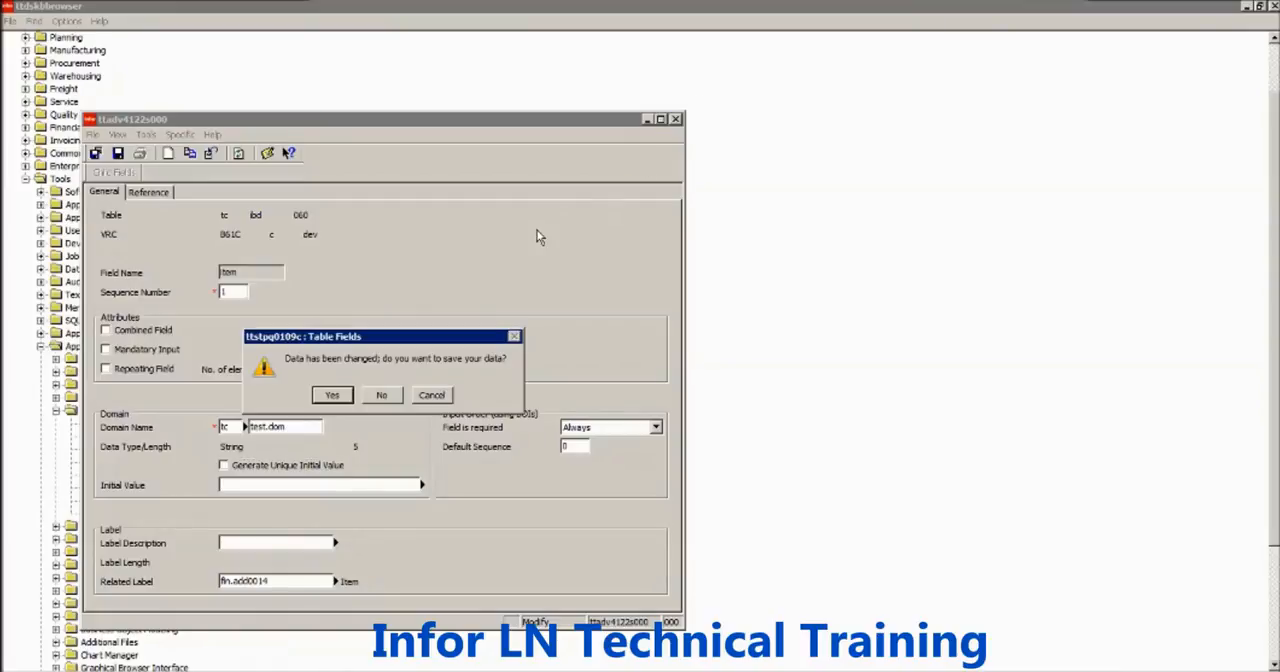
left_click(383, 394)
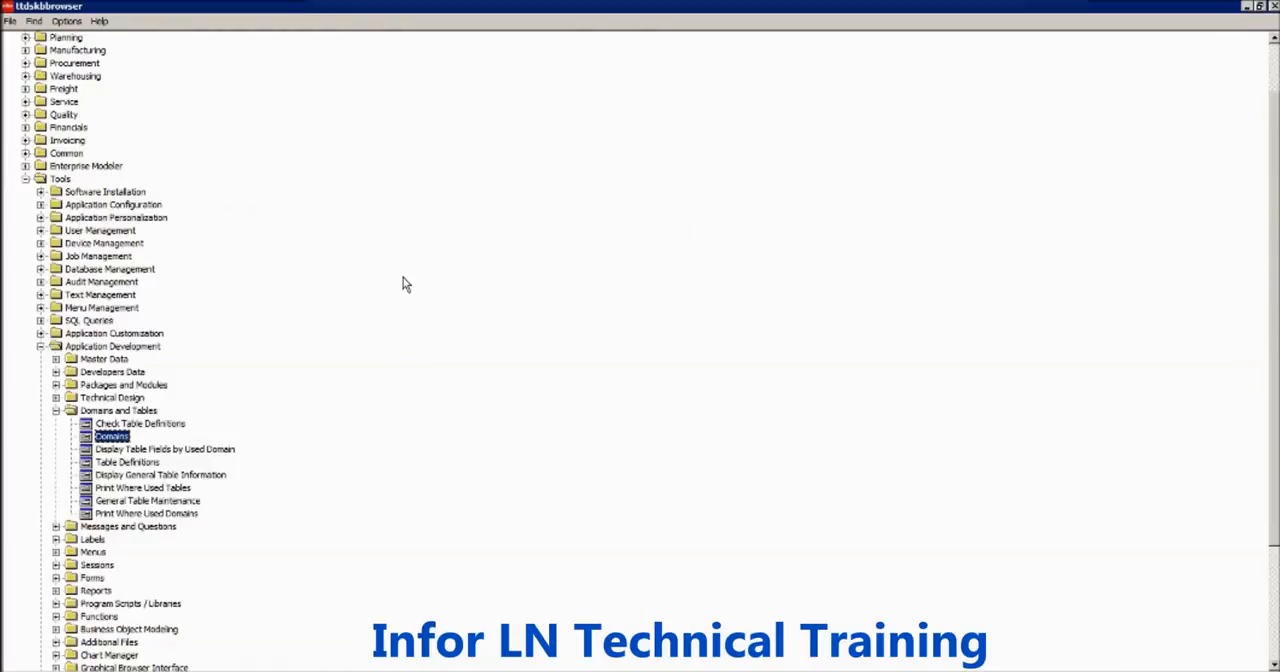